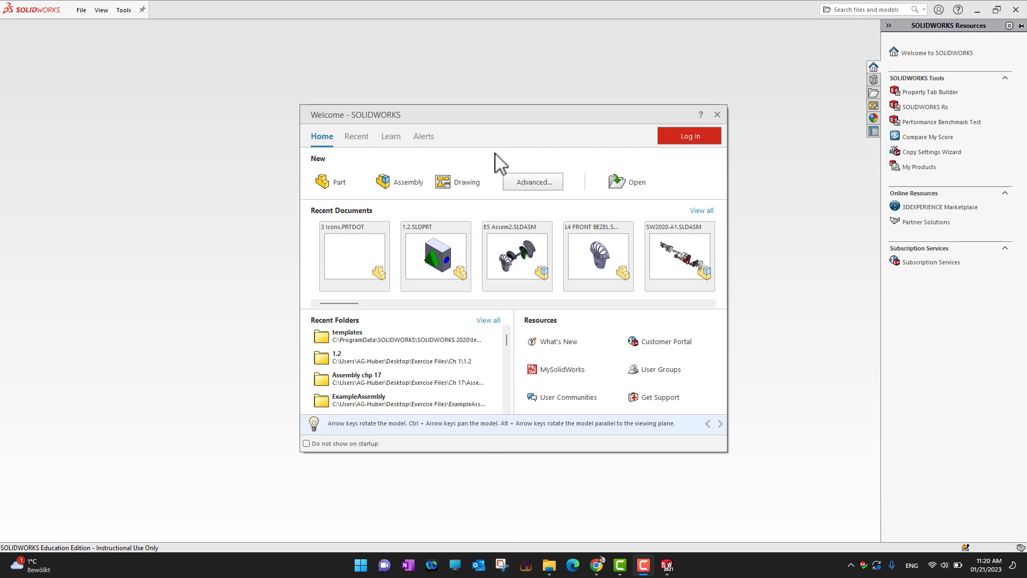
Step: Examine the document templates available in the Templates, Tutorial and 14_01 groups of the advanced new-document dialog, then close it
left_click(533, 188)
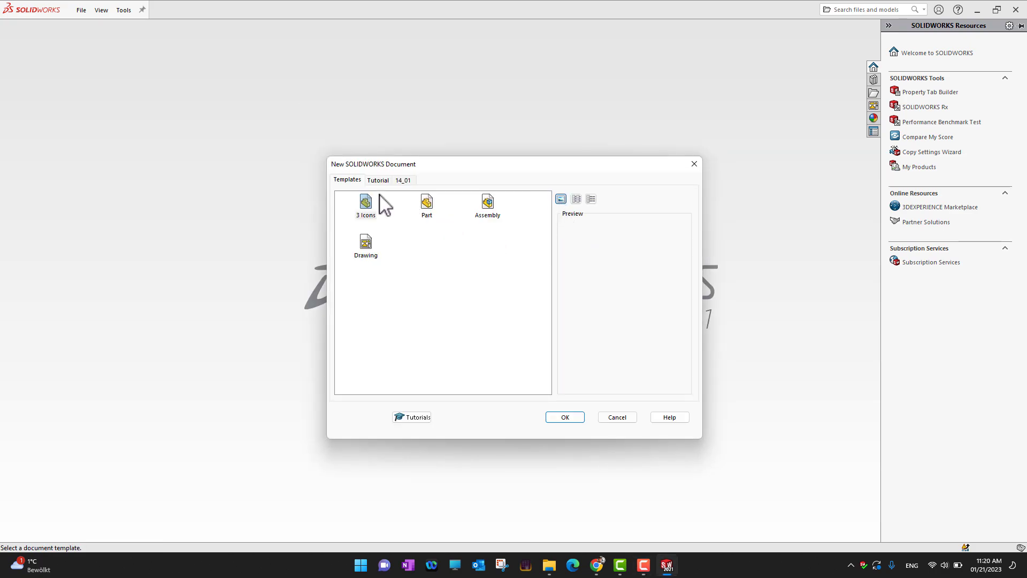
left_click(370, 179)
left_click(357, 180)
left_click(384, 180)
left_click(405, 182)
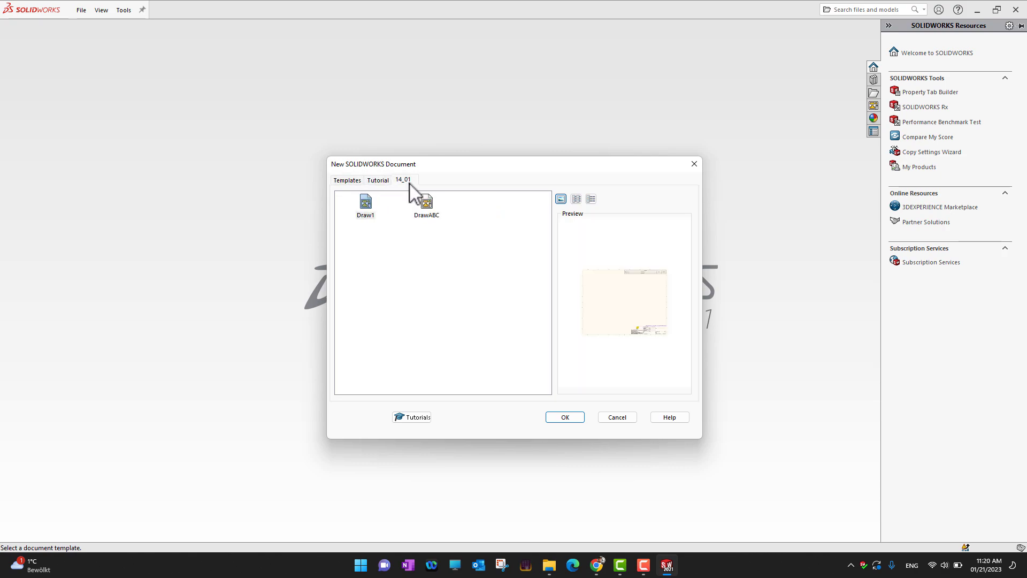
left_click(358, 180)
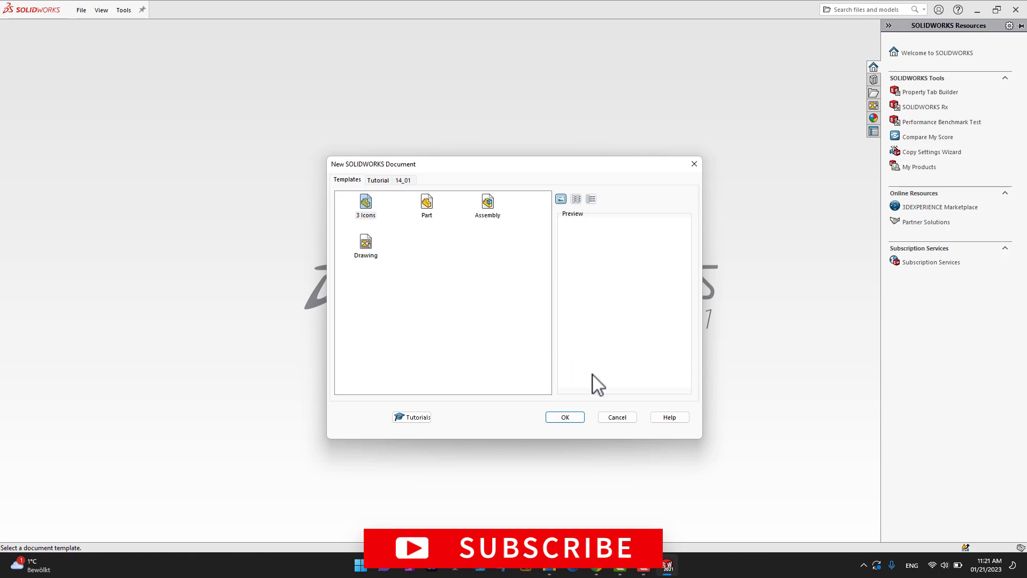
left_click(617, 418)
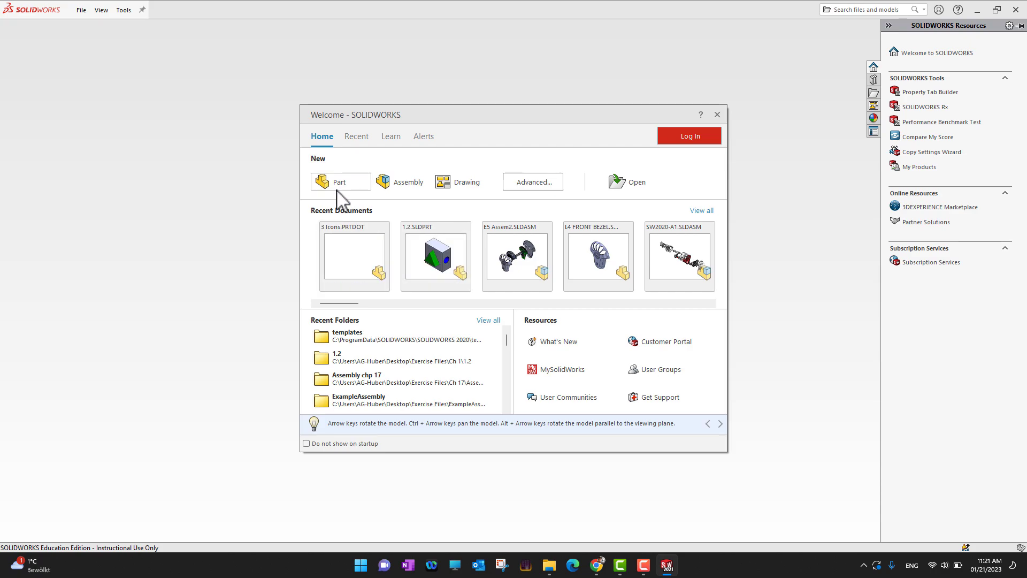
Step: Create a new part document and assign Brass as its material
left_click(337, 187)
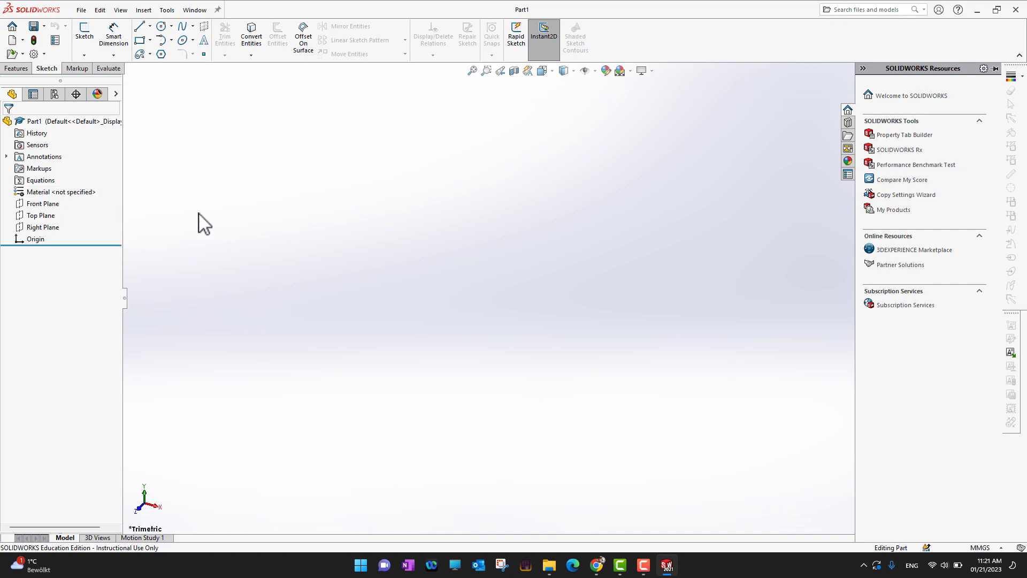
right_click(22, 193)
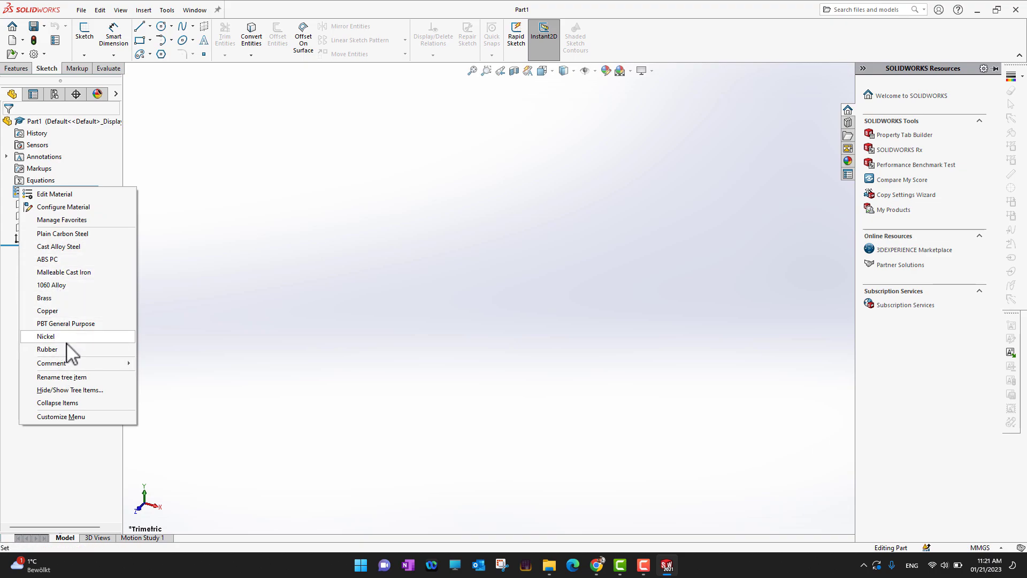
left_click(59, 298)
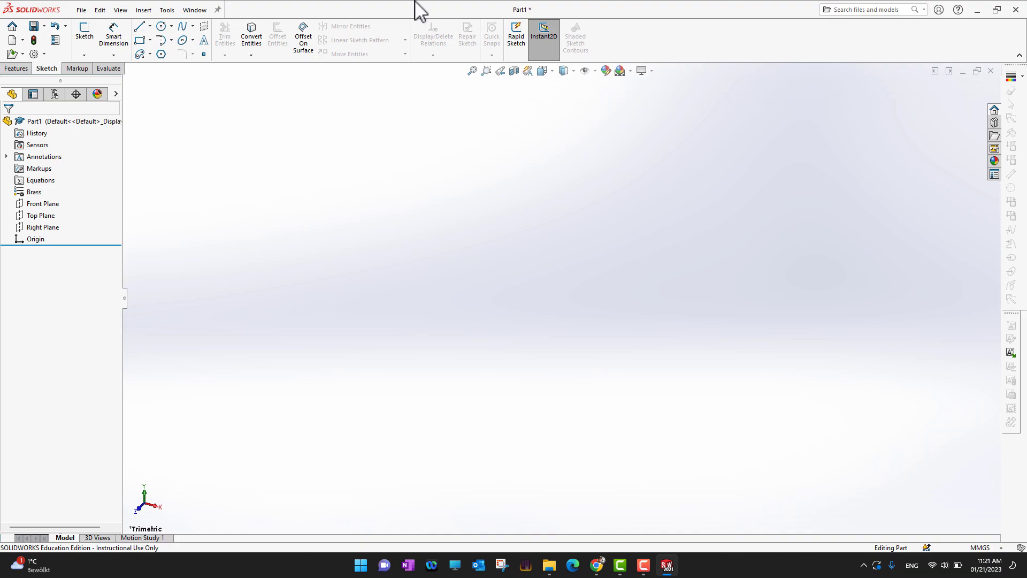
Step: Set the part's unit system to IPS (inch, pound, second) in the document properties
left_click(34, 55)
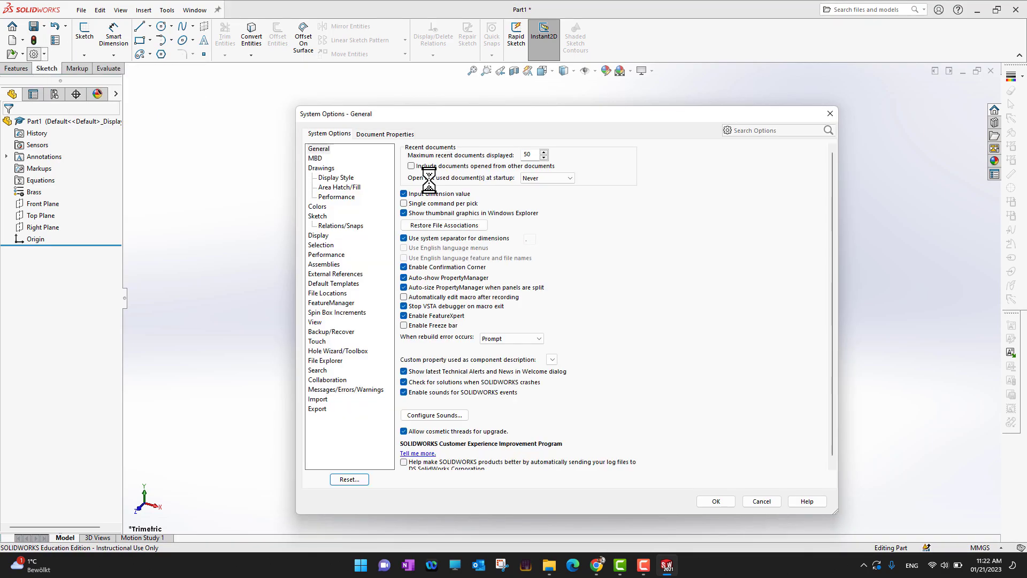
left_click(375, 133)
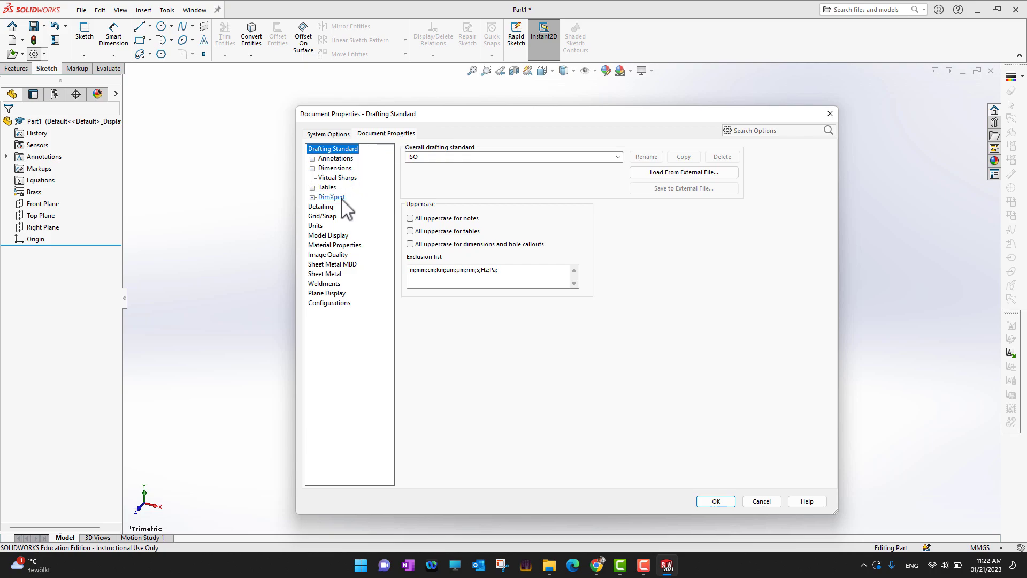
left_click(315, 227)
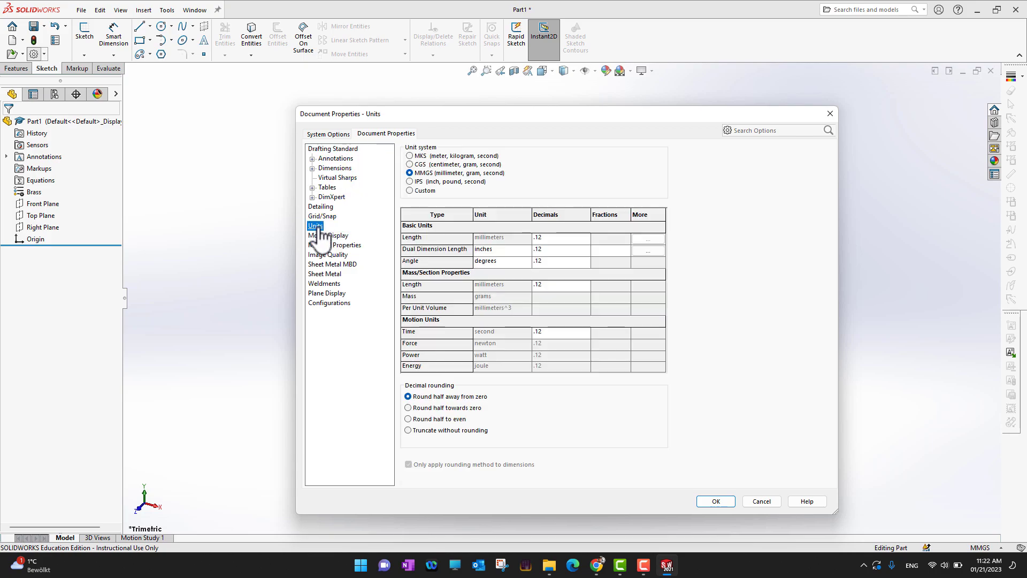
left_click(435, 181)
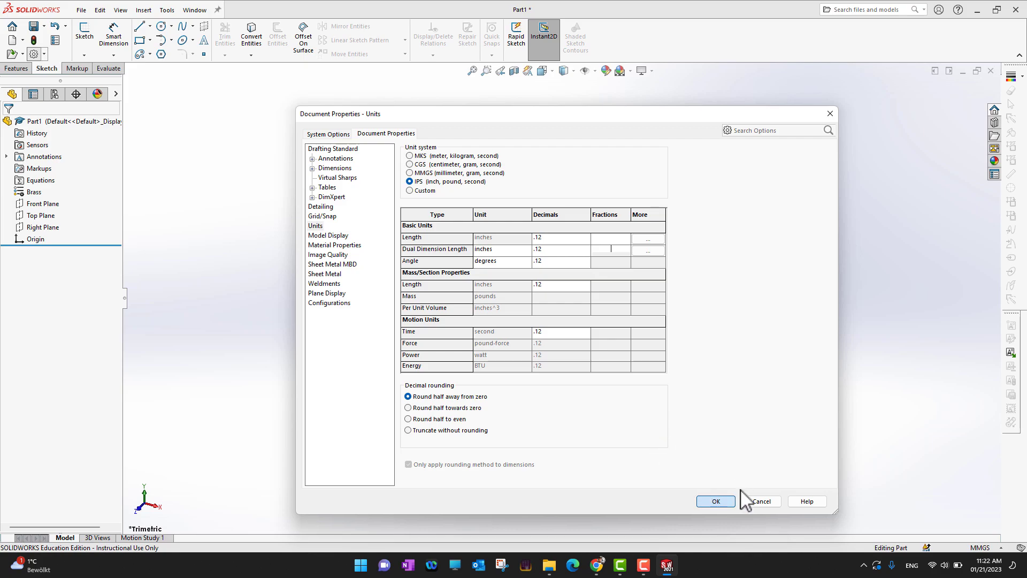
left_click(715, 500)
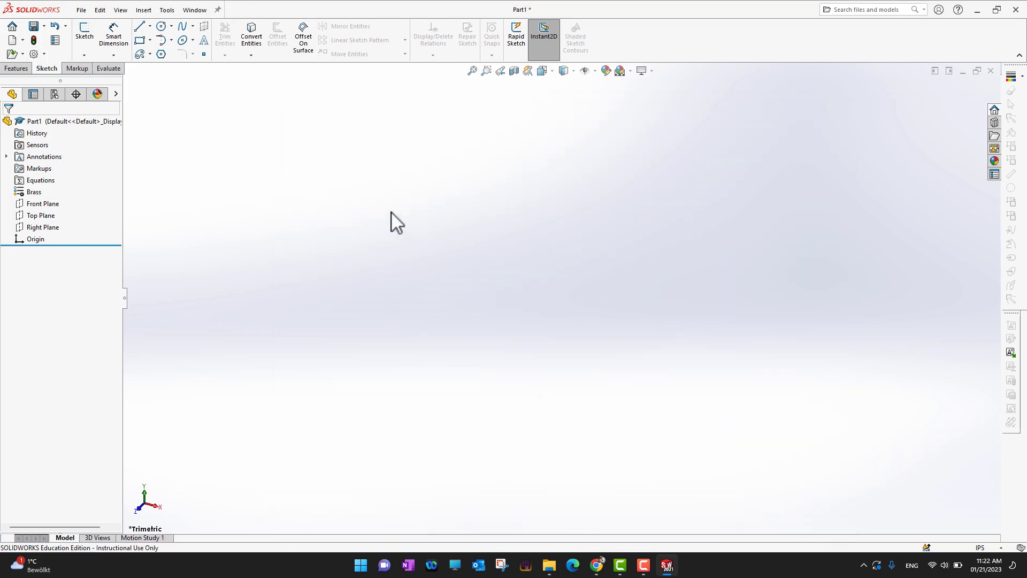
left_click(1005, 548)
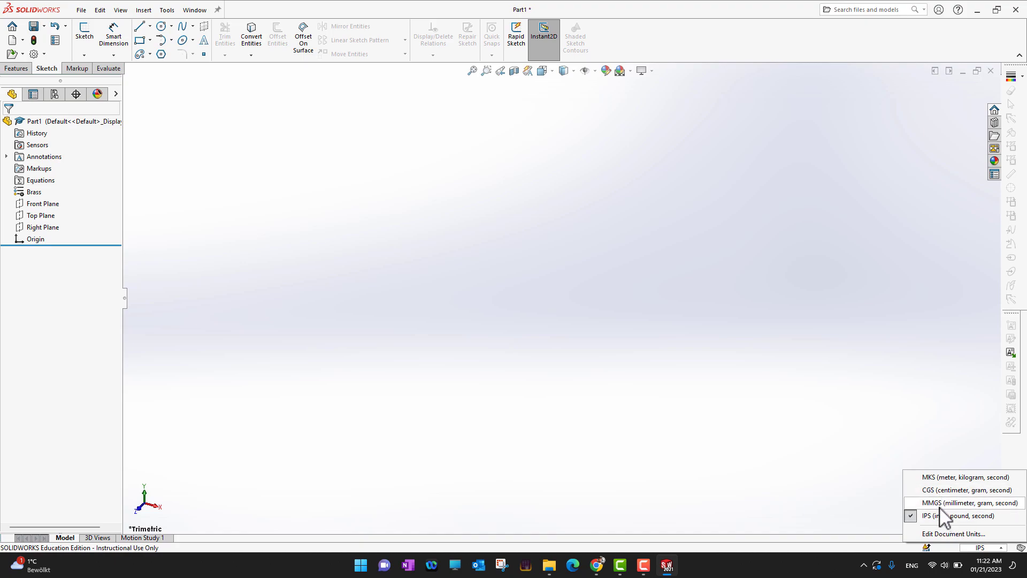
left_click(389, 322)
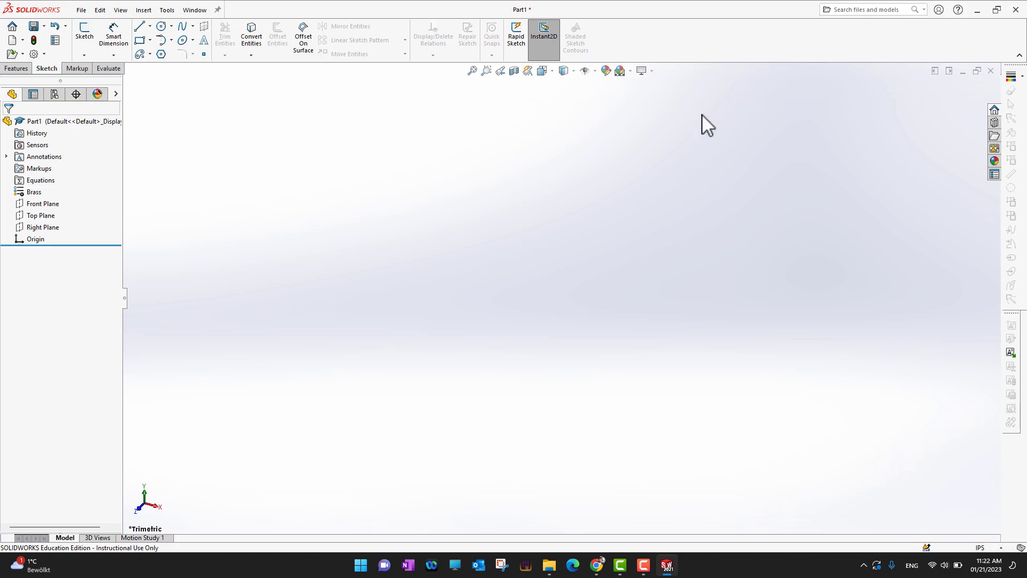
Step: Apply the Rooftop scene to the part's background
left_click(630, 72)
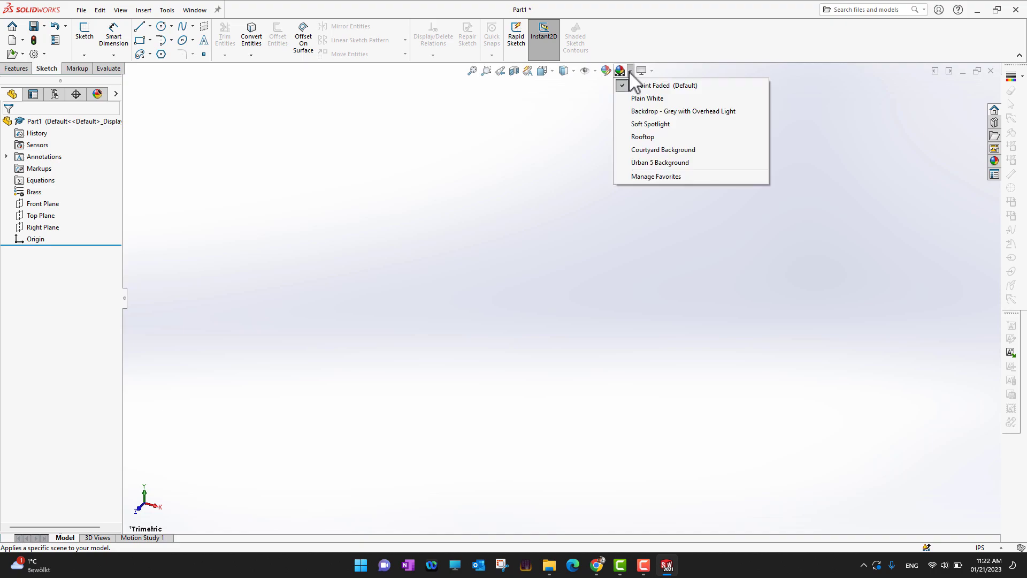
left_click(667, 137)
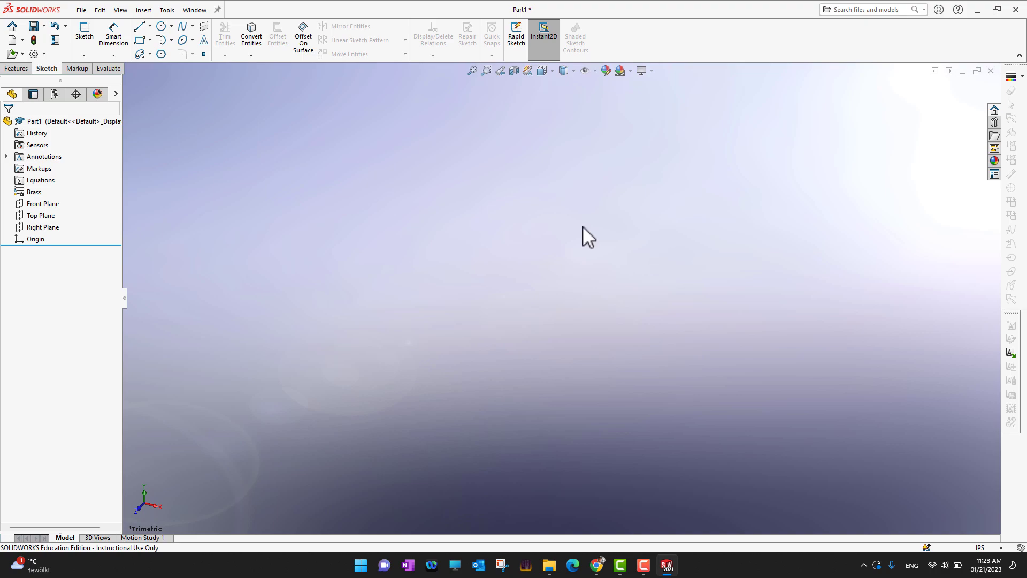
Step: Begin saving the part under a new name, with Part Templates (*.prtdot) as the file type
left_click(82, 10)
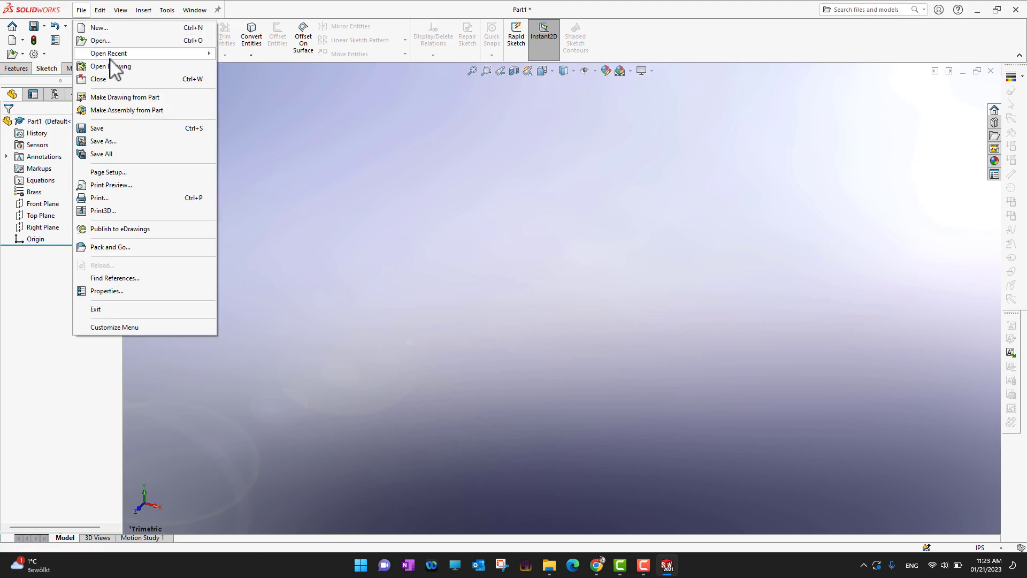
left_click(111, 142)
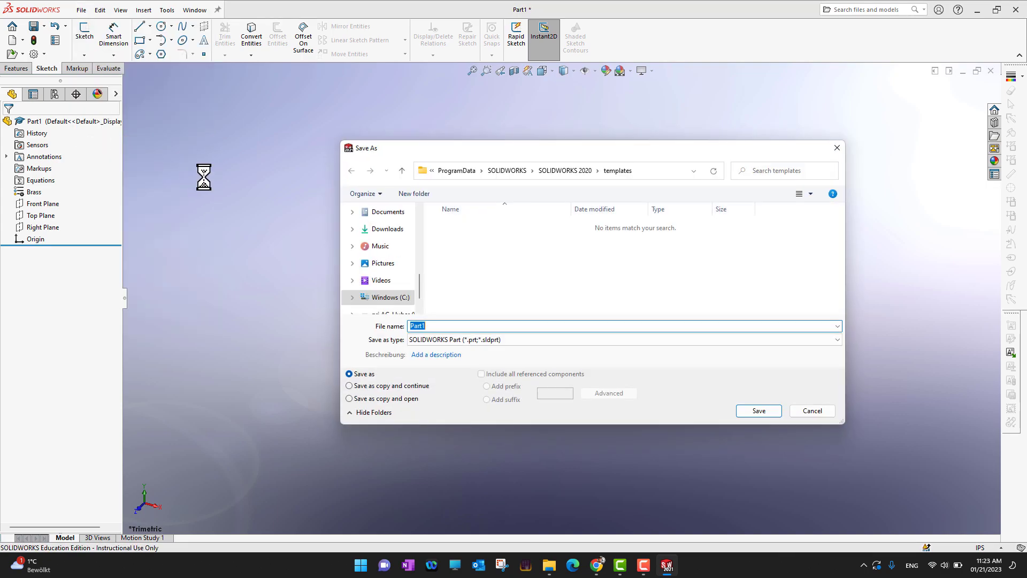
scroll(388, 259, "up", 5)
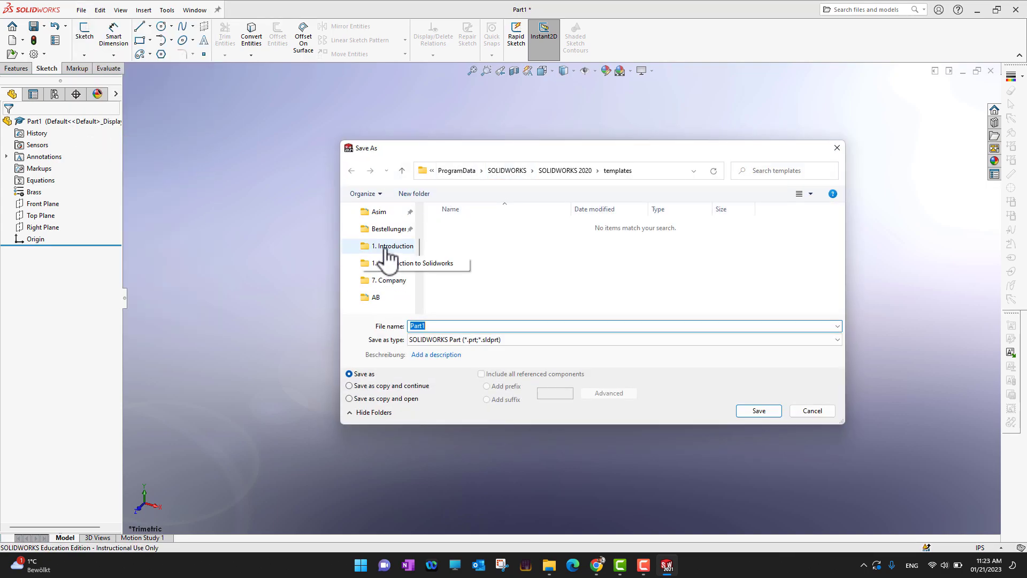
scroll(383, 249, "up", 5)
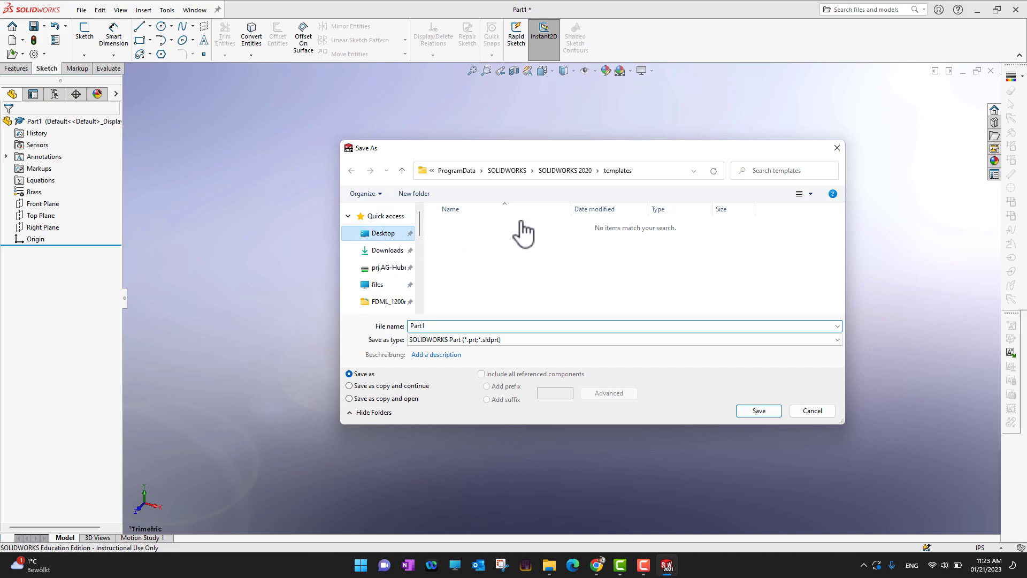
double_click(619, 251)
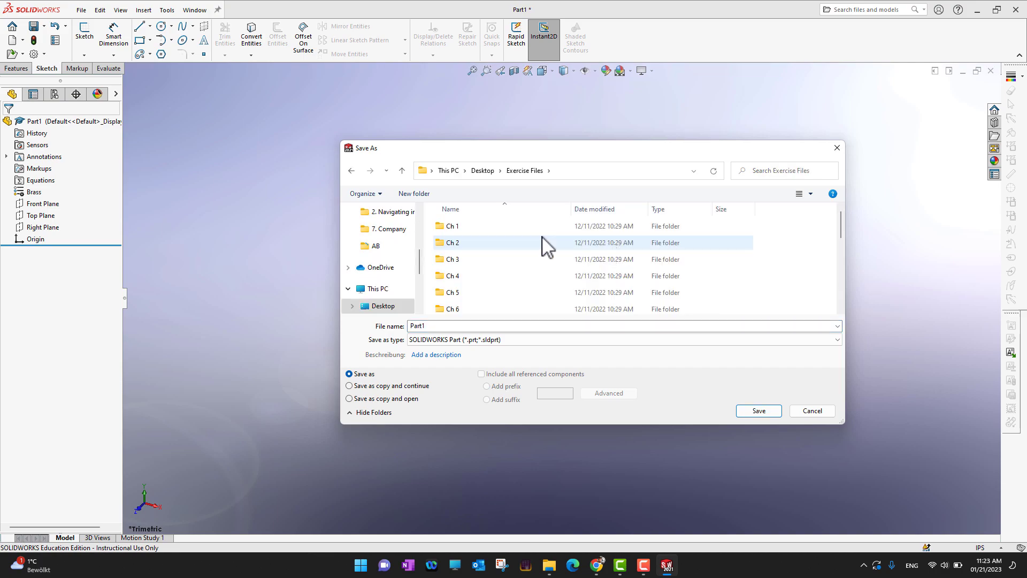
scroll(535, 262, "down", 5)
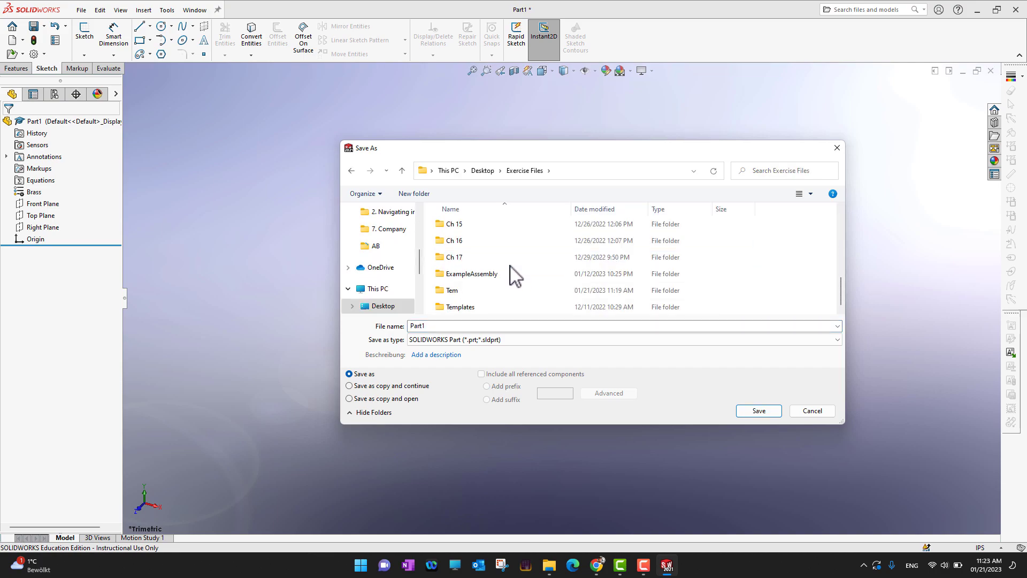
double_click(458, 297)
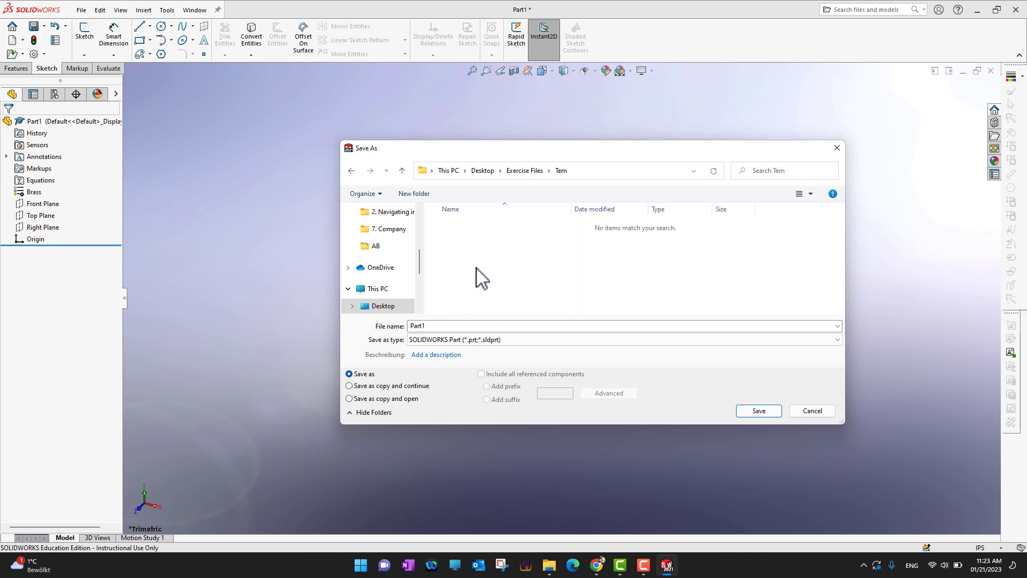
left_click(469, 341)
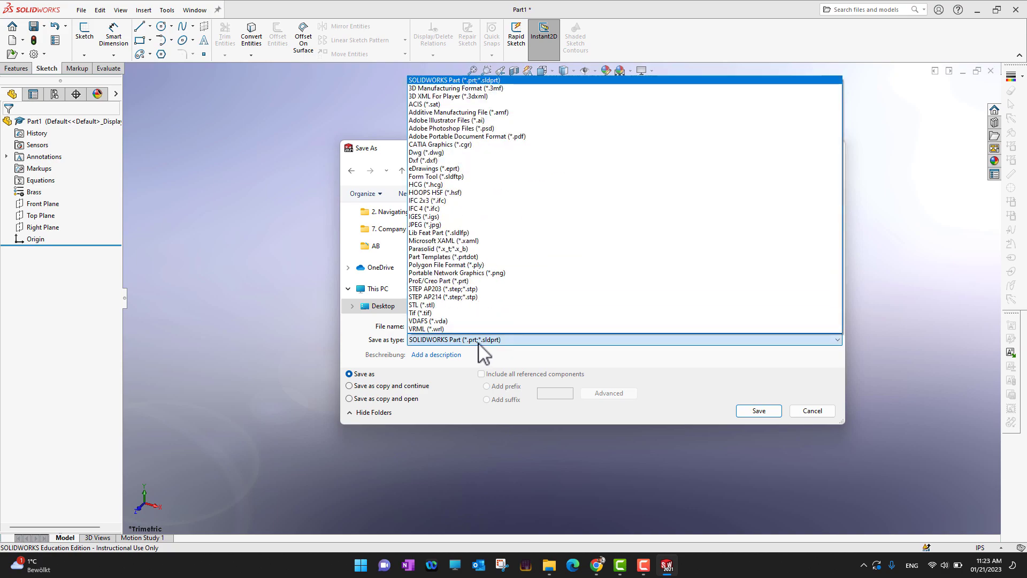
left_click(434, 257)
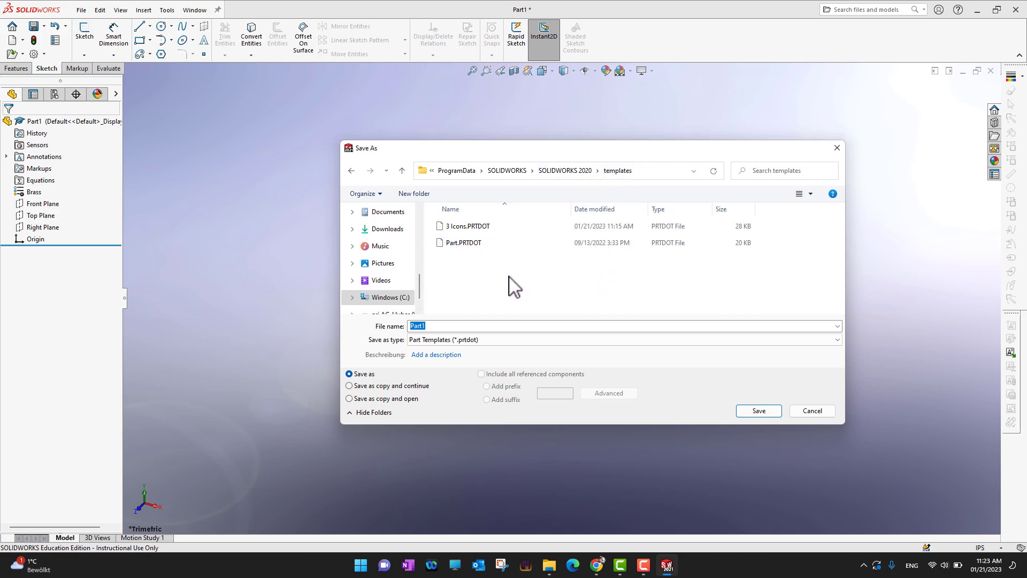
Step: Save the part template as "3 cons" in the Desktop folder Exercise Files > Tem, and close it
scroll(393, 259, "up", 5)
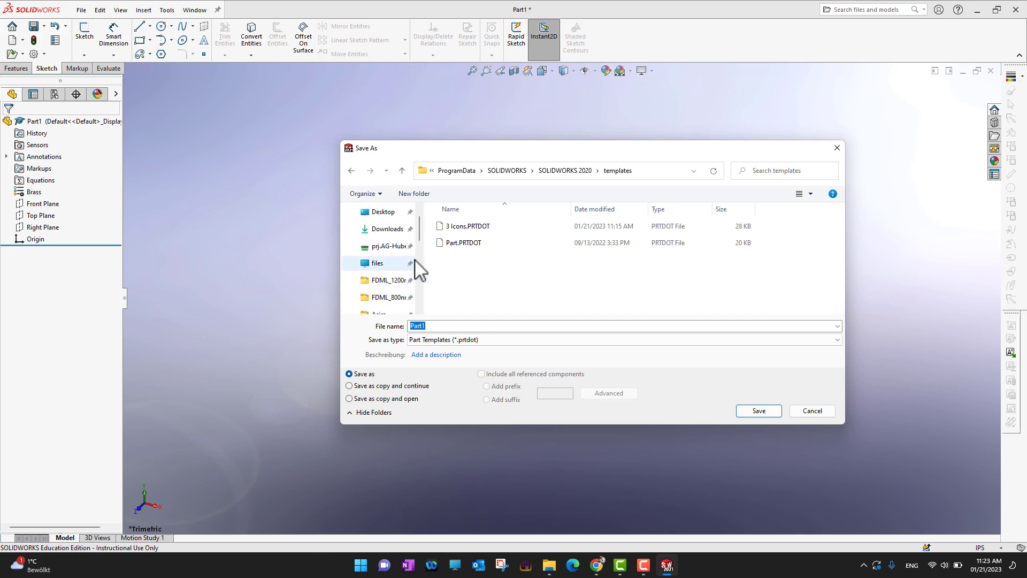
left_click(388, 233)
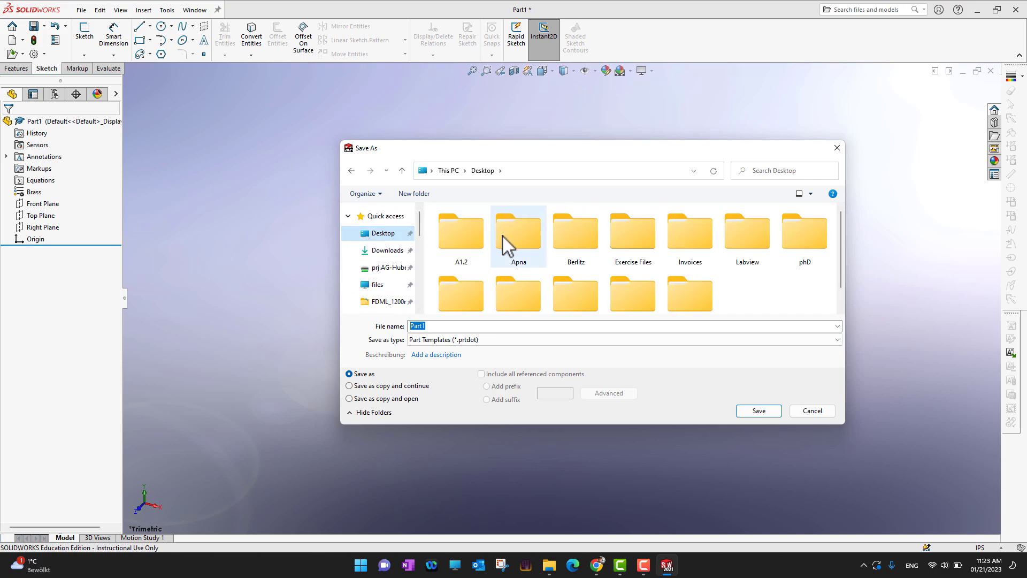
double_click(619, 239)
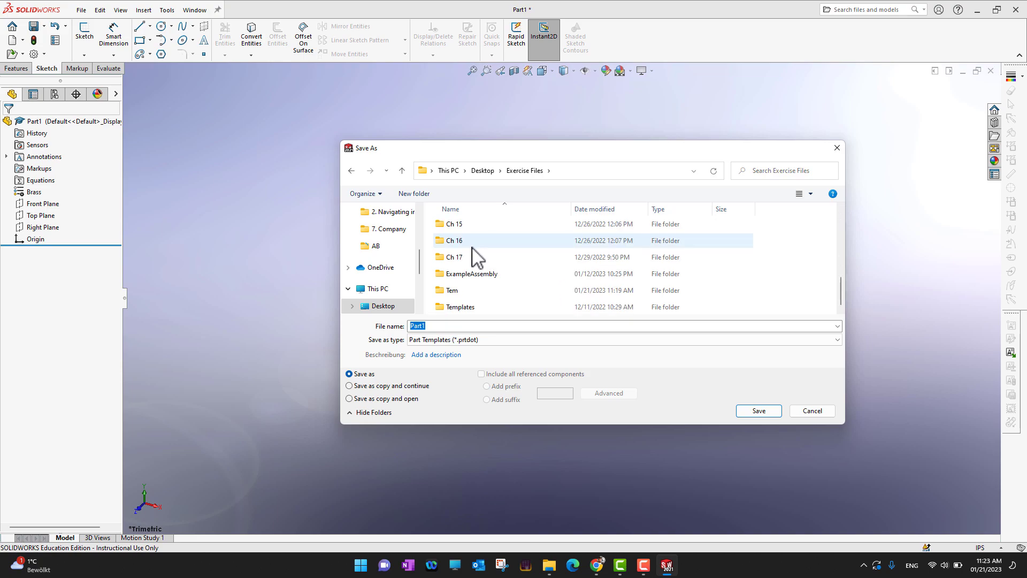
double_click(461, 291)
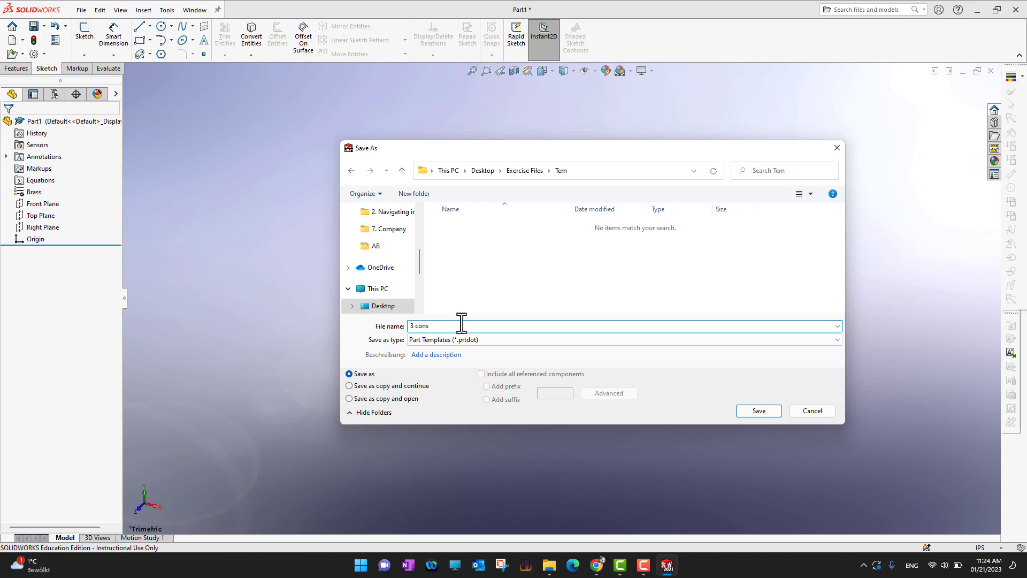
left_click(767, 410)
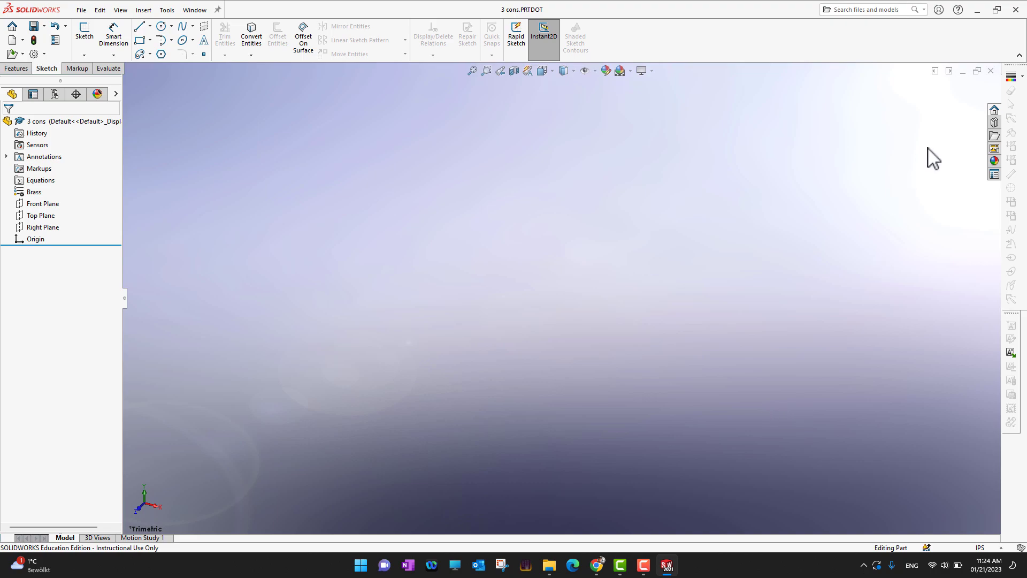
left_click(990, 71)
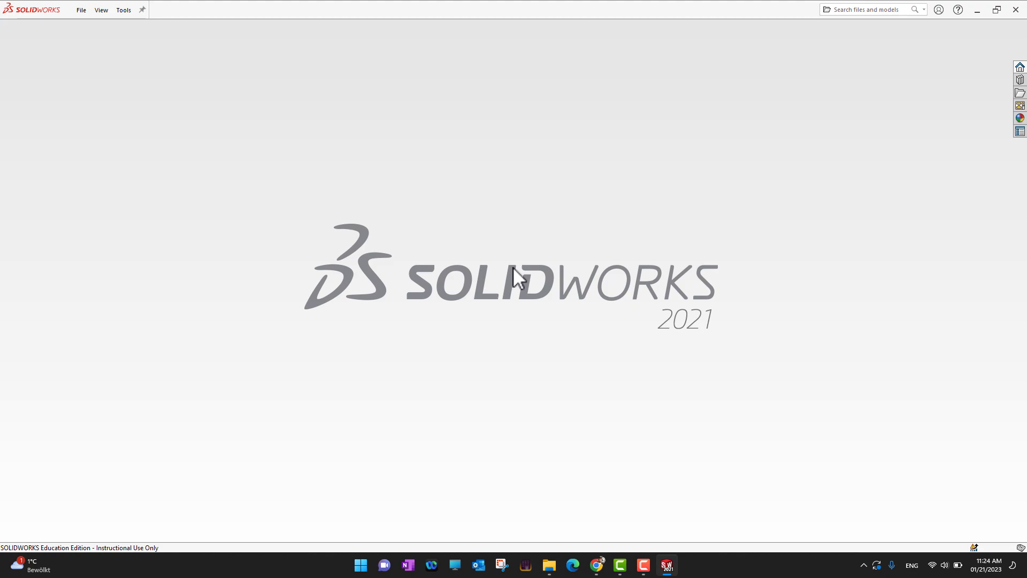
Step: Start a new document in the advanced view and check the Templates and 14_01 groups for the saved template
left_click(80, 10)
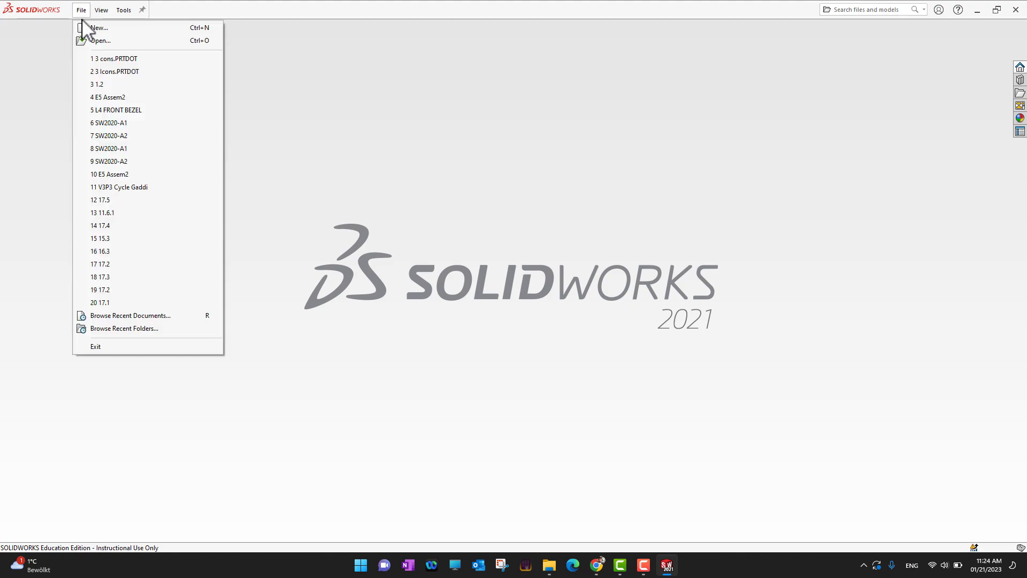
left_click(89, 28)
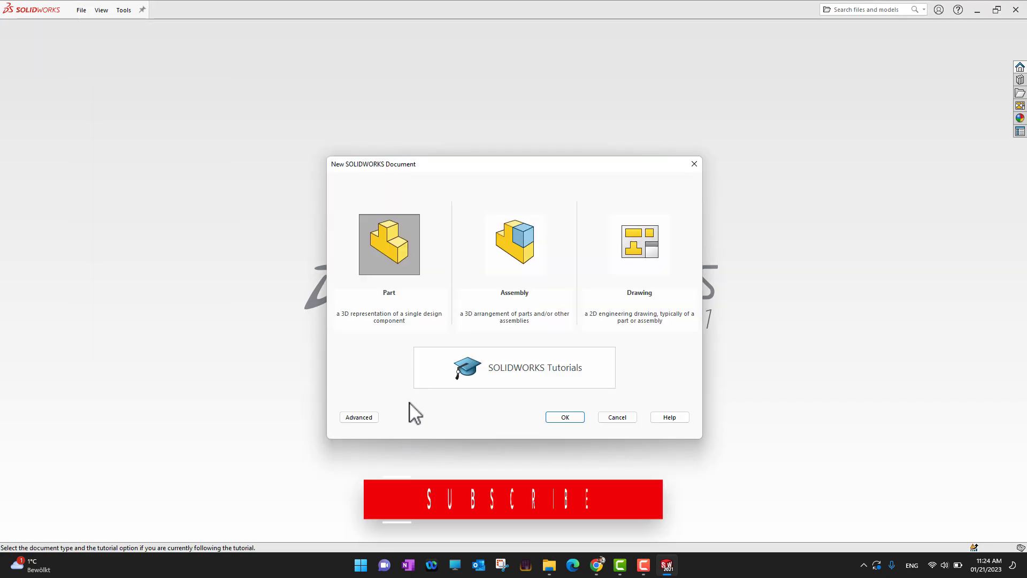
left_click(352, 417)
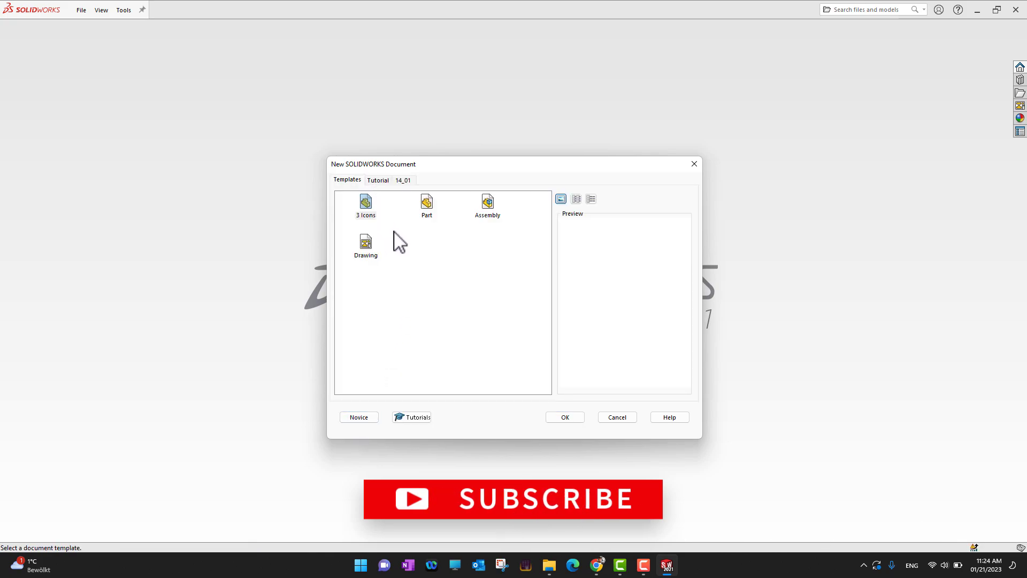
left_click(402, 180)
left_click(355, 180)
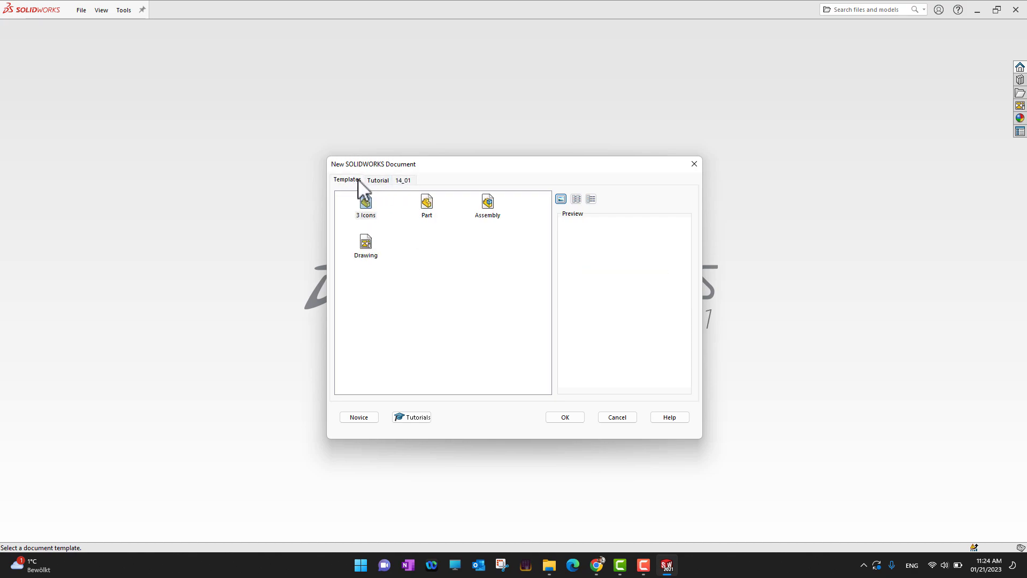
Step: Look through the Tutorial, Templates and 14_01 groups for the saved template and close the new-document dialog
left_click(378, 180)
left_click(403, 180)
left_click(378, 179)
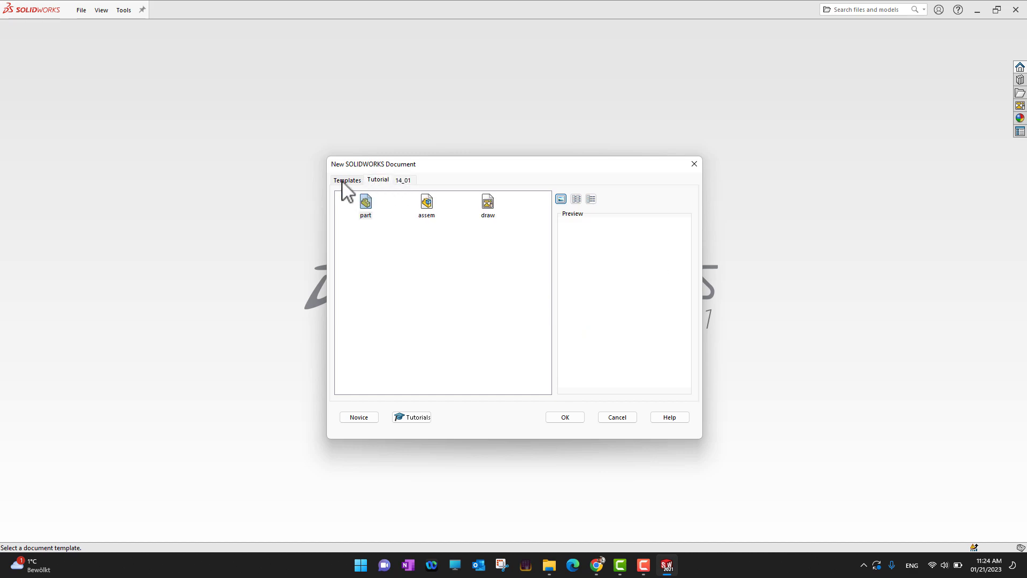
left_click(343, 180)
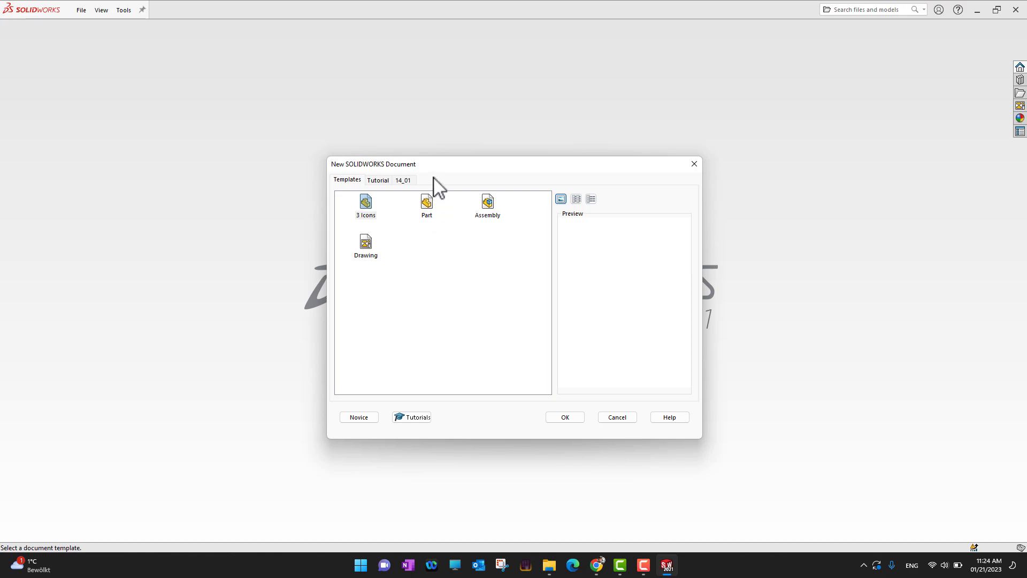
left_click(378, 181)
left_click(403, 180)
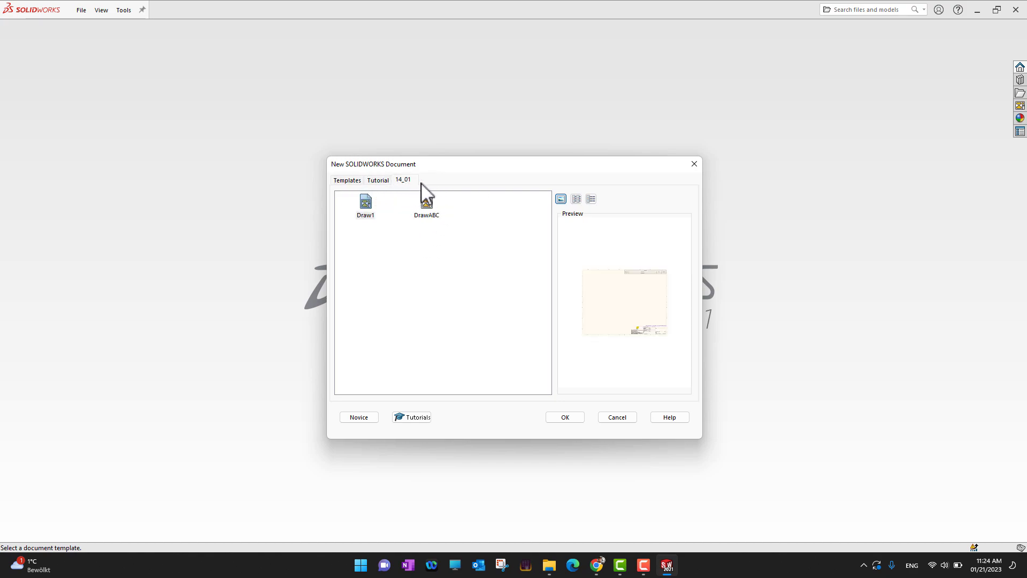
left_click(561, 419)
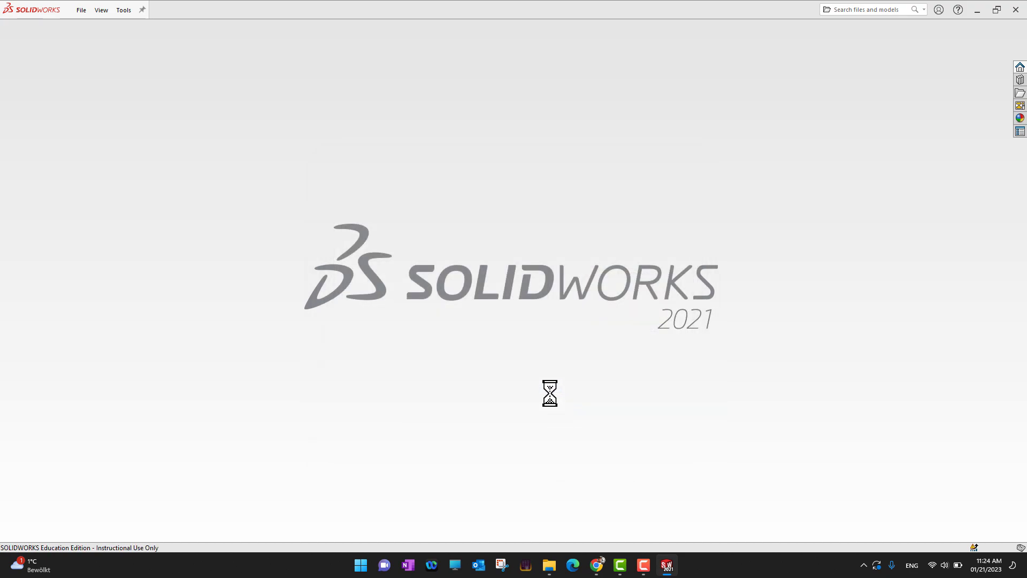
Step: Create a new blank part from the novice view of the new-document dialog
left_click(82, 10)
left_click(94, 28)
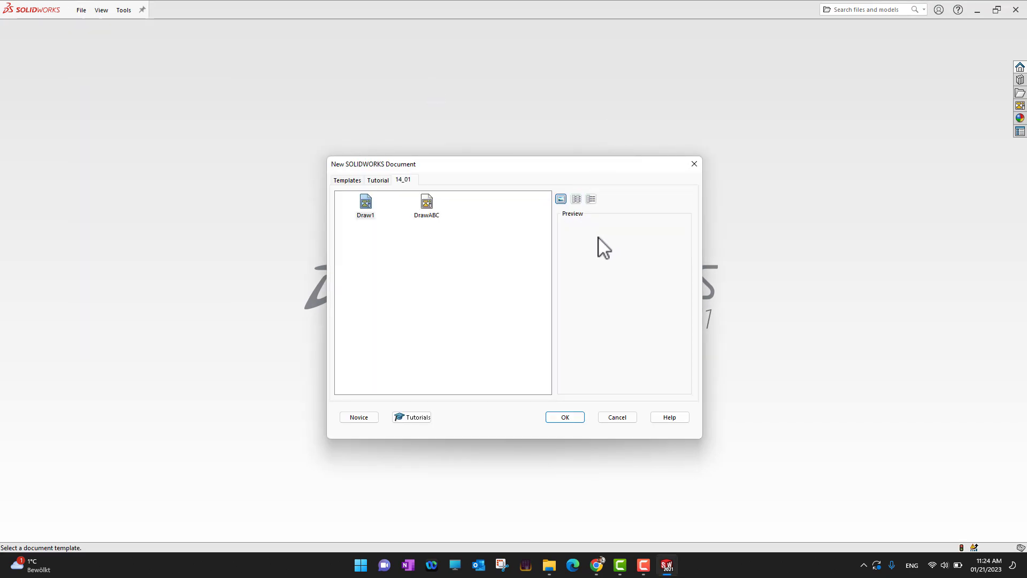
left_click(373, 418)
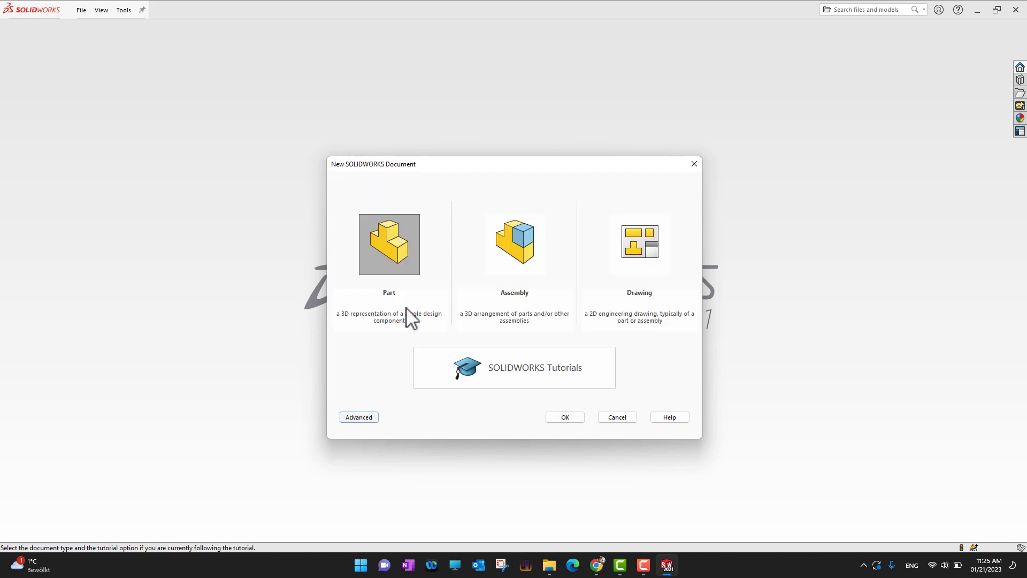
double_click(401, 262)
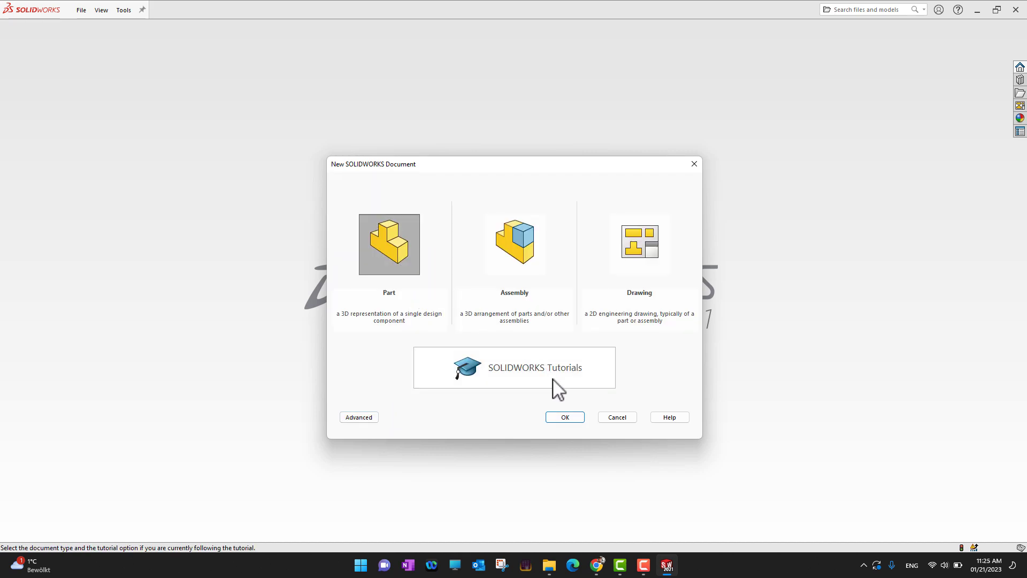
left_click(556, 420)
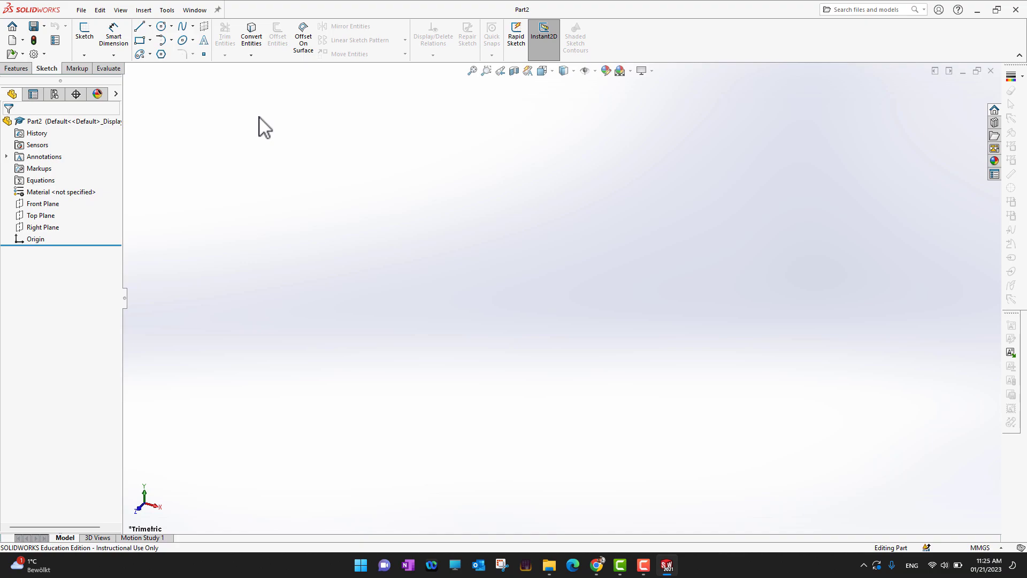
Step: Add the Desktop folder Exercise Files > Tem to the Document Templates file locations in the system options and accept the search path change
left_click(34, 54)
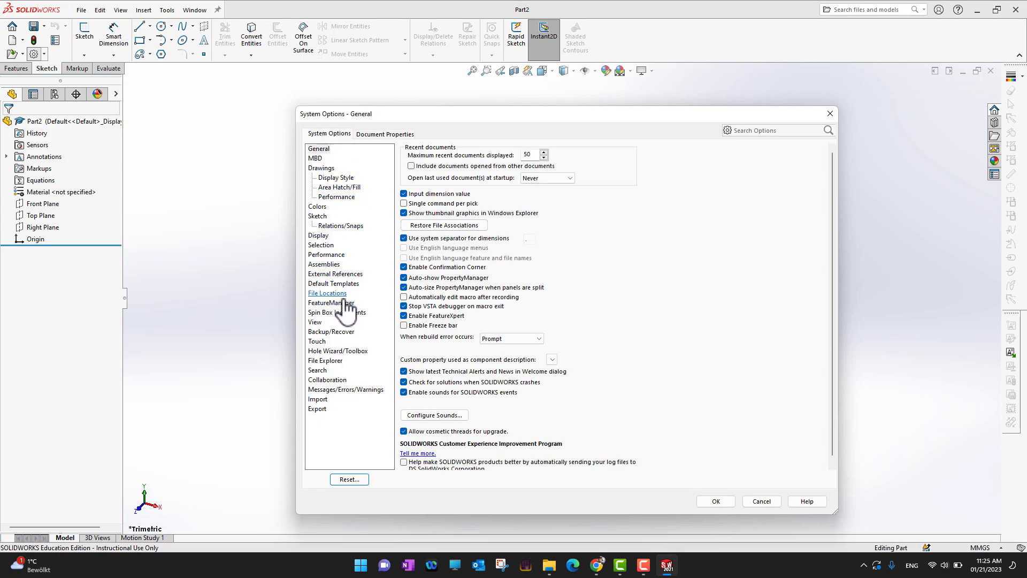
left_click(337, 285)
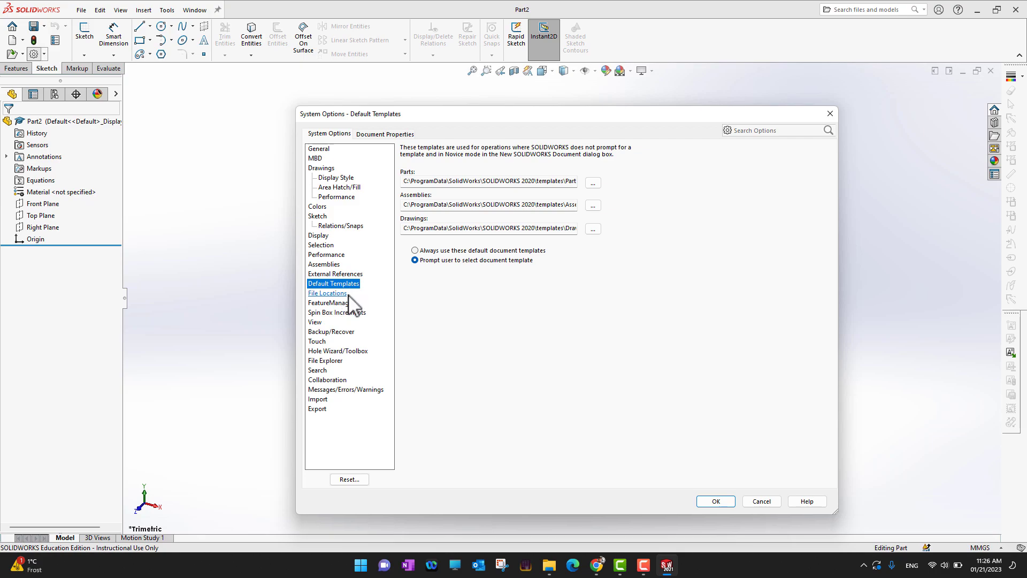
left_click(334, 294)
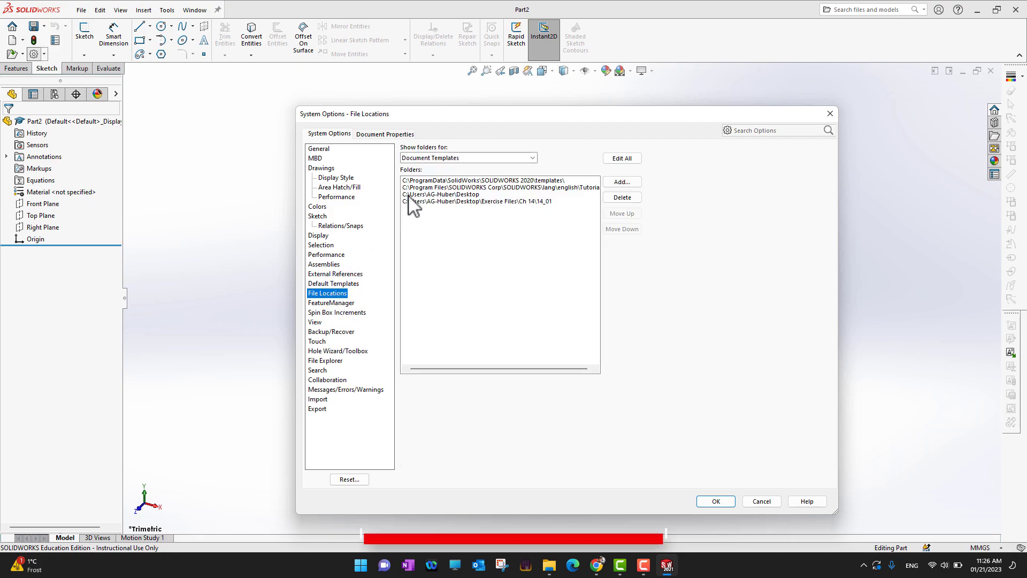
left_click(621, 182)
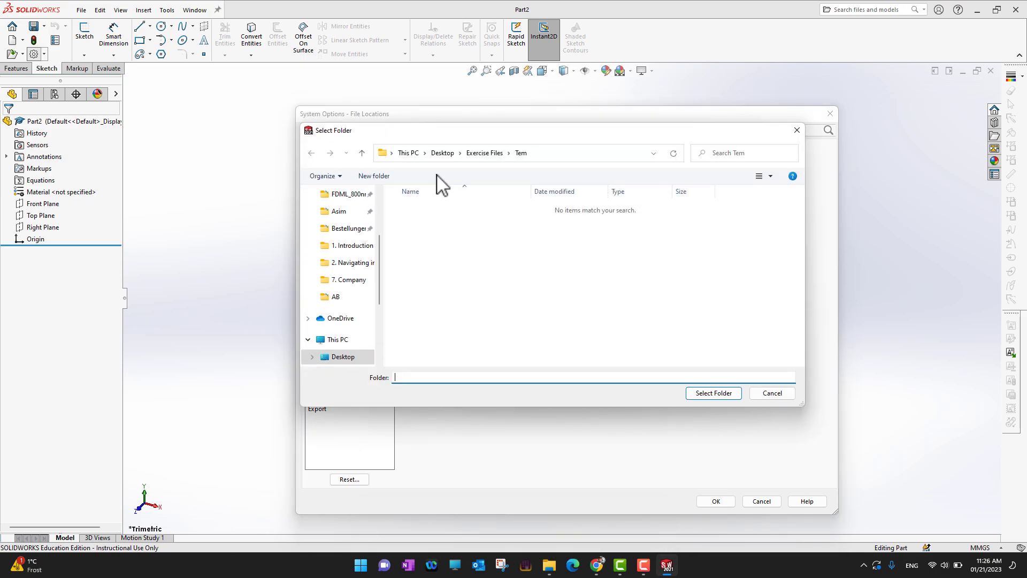
left_click(485, 153)
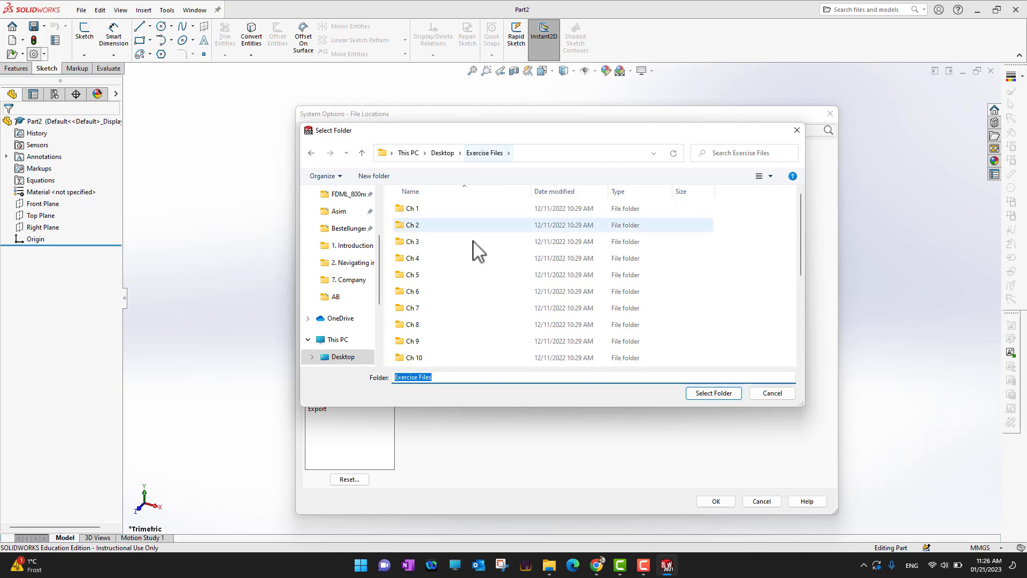
scroll(478, 250, "down", 3)
double_click(415, 342)
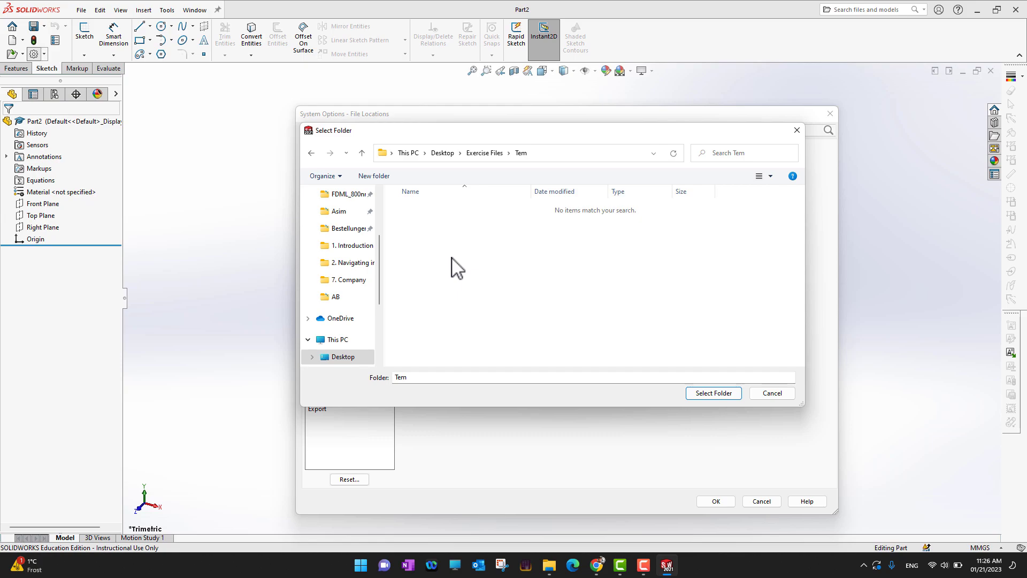
left_click(707, 395)
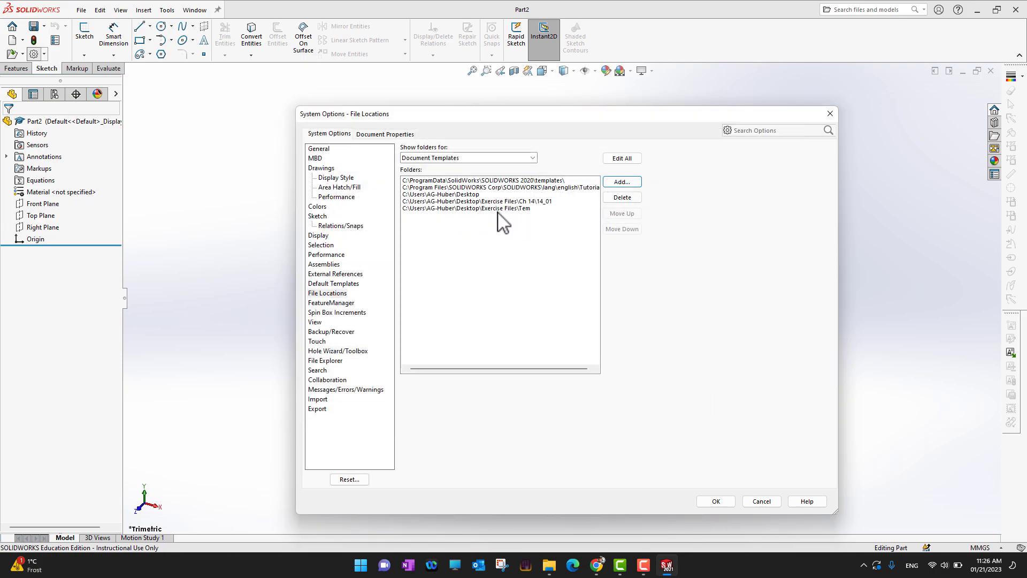
left_click(714, 501)
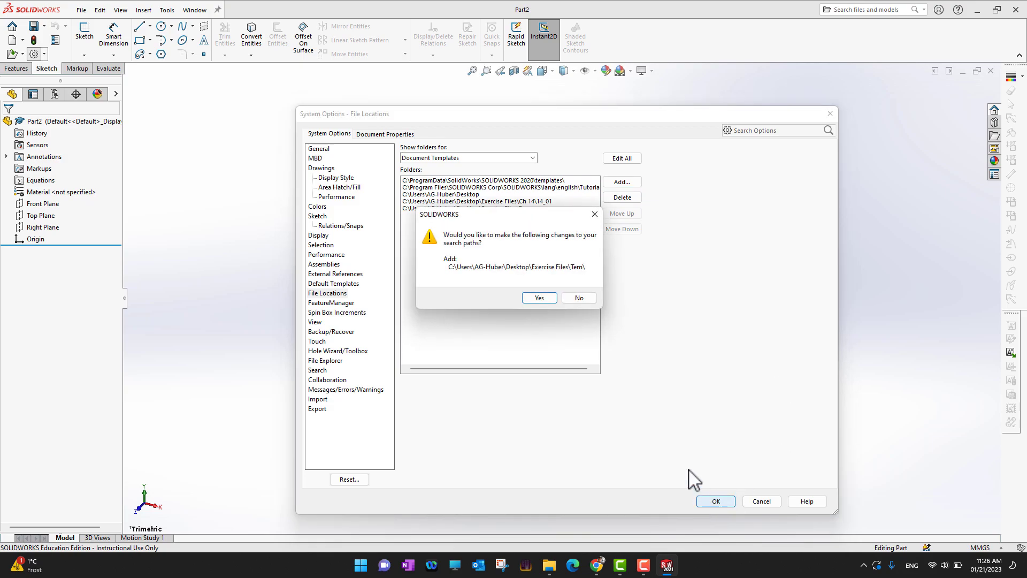
left_click(538, 297)
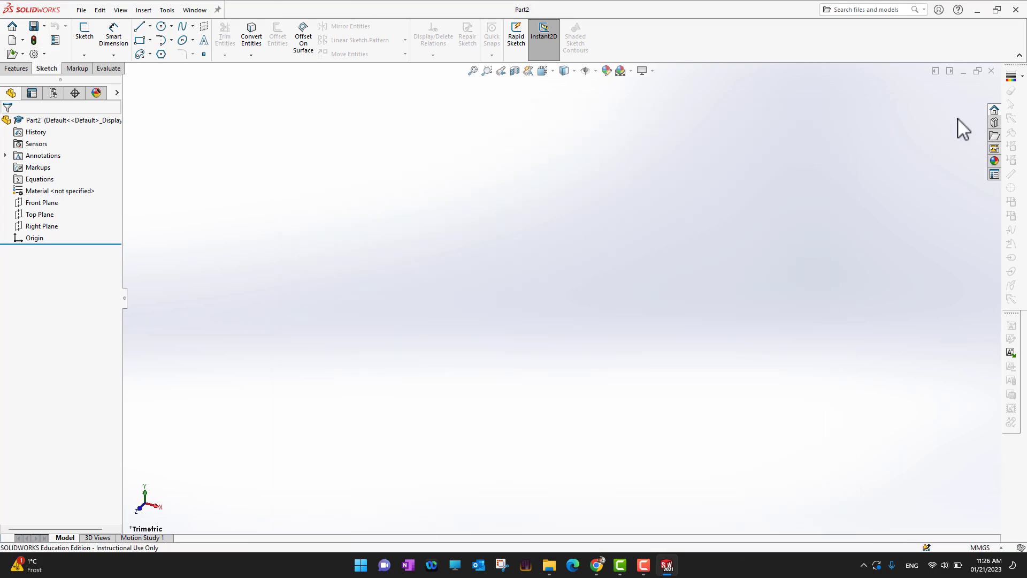
Step: Close the blank part and create a new part from the "3 cons" template in the Tem group of the advanced view
left_click(991, 71)
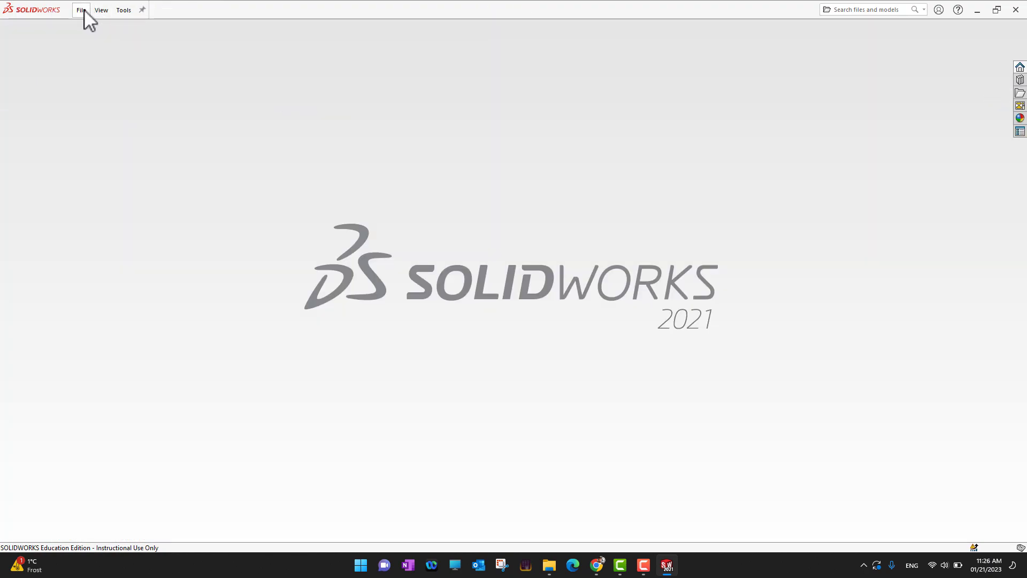
left_click(82, 10)
left_click(92, 24)
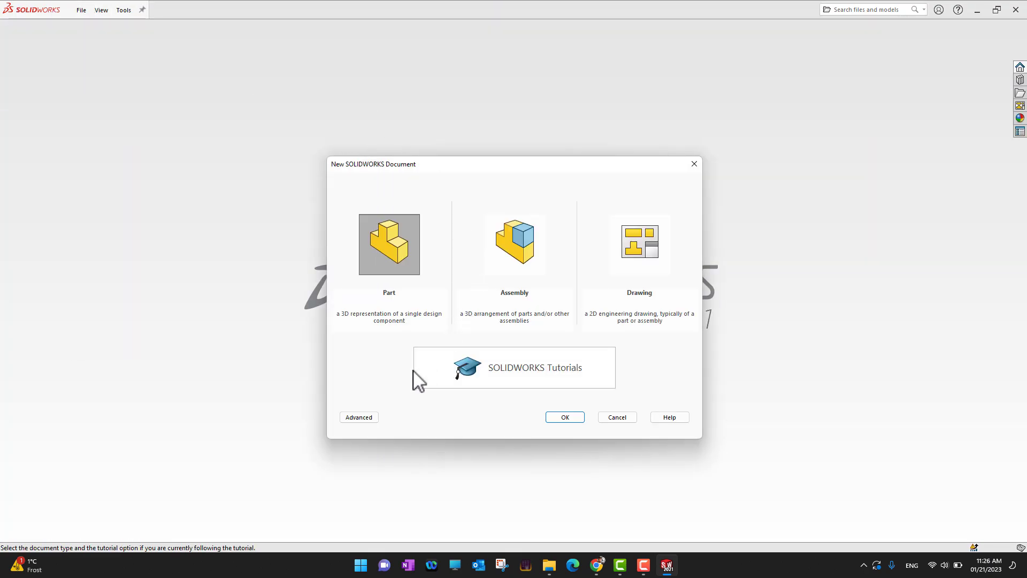
left_click(368, 417)
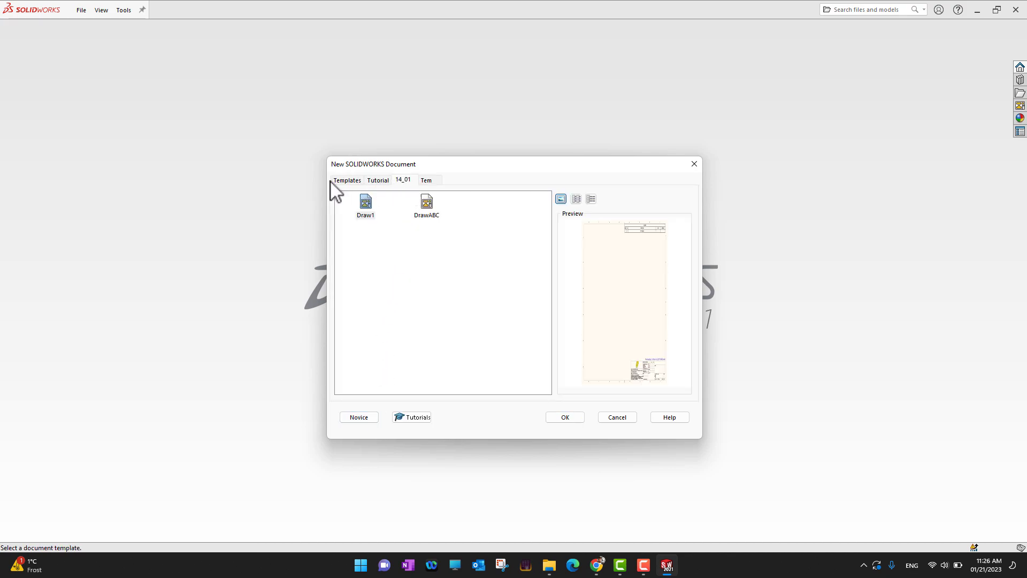
left_click(360, 181)
left_click(378, 180)
left_click(402, 180)
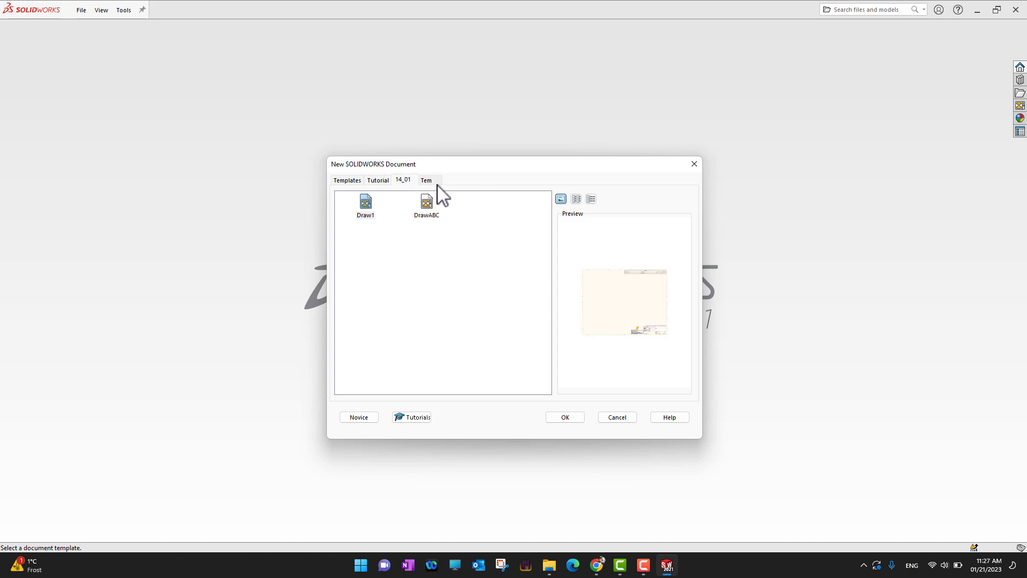
left_click(427, 181)
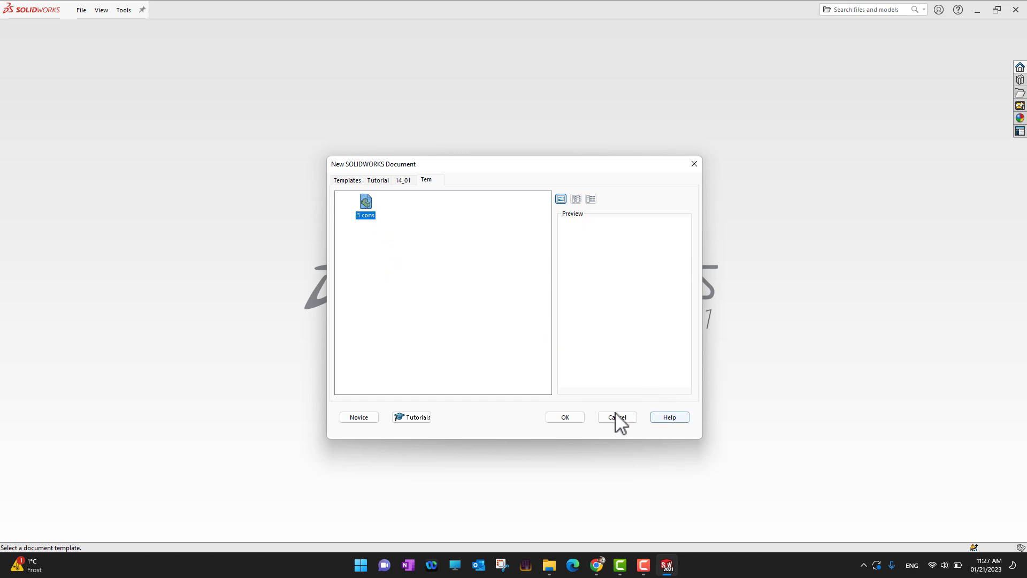
left_click(564, 417)
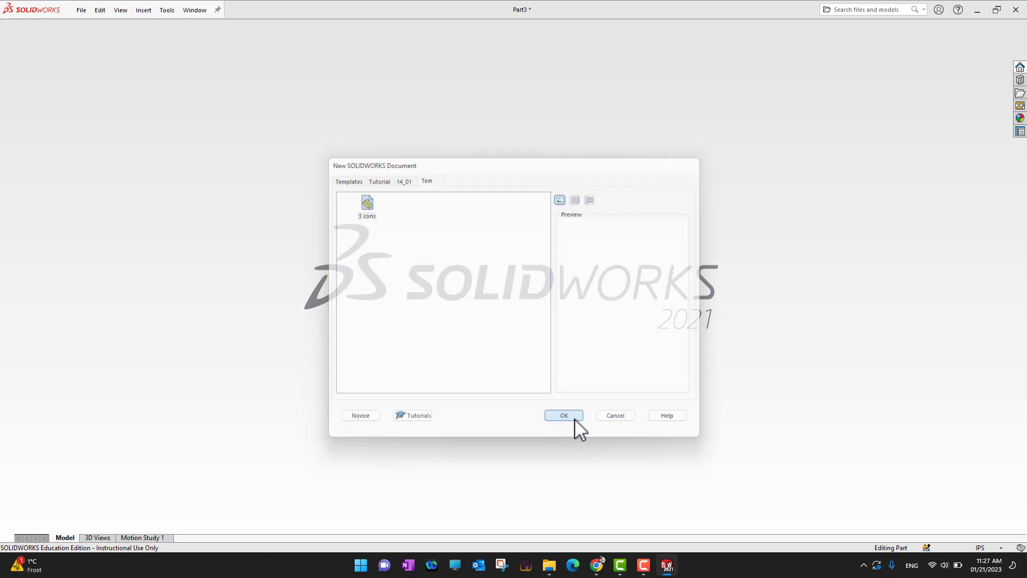